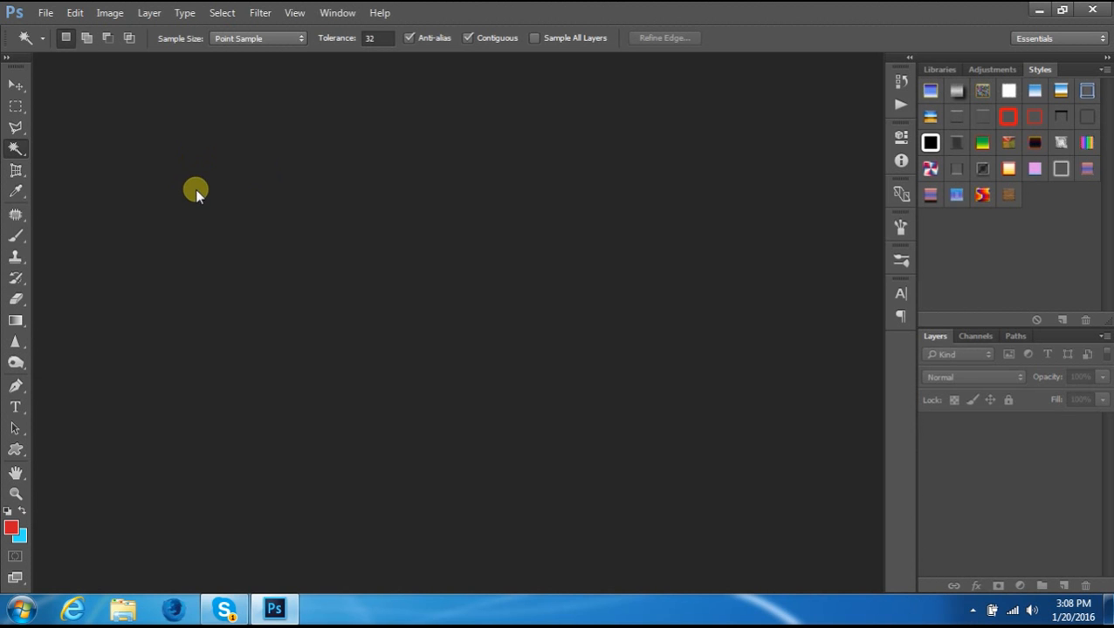
Open the image (142).JPG from the Picture-213 folder and unlock its Background layer.
left_click(44, 12)
left_click(65, 45)
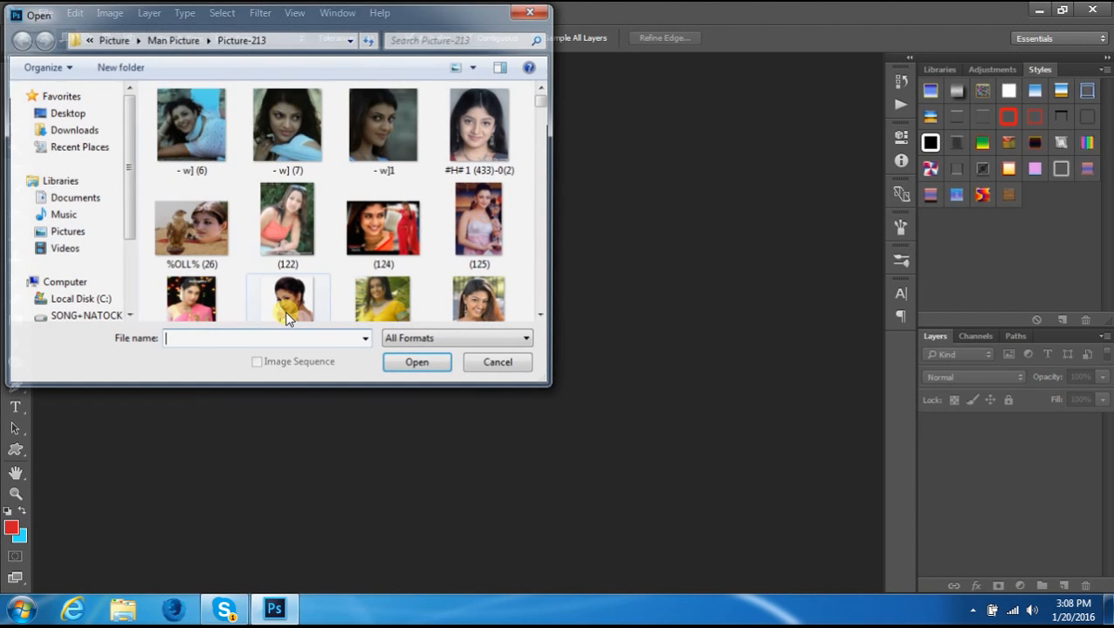
left_click_drag(542, 100, 545, 106)
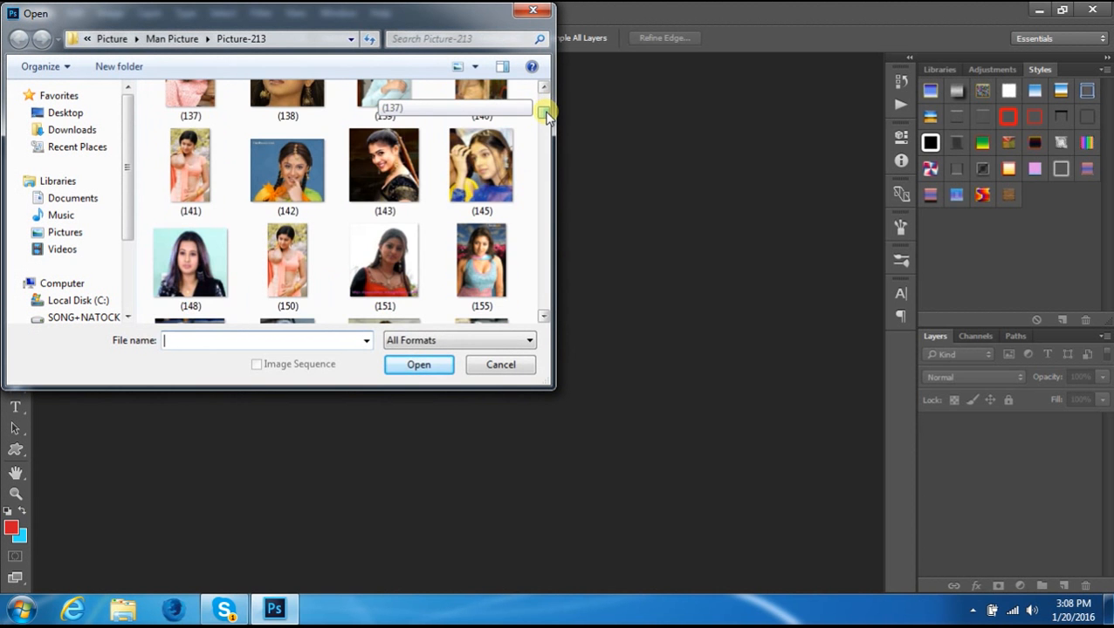
double_click(294, 166)
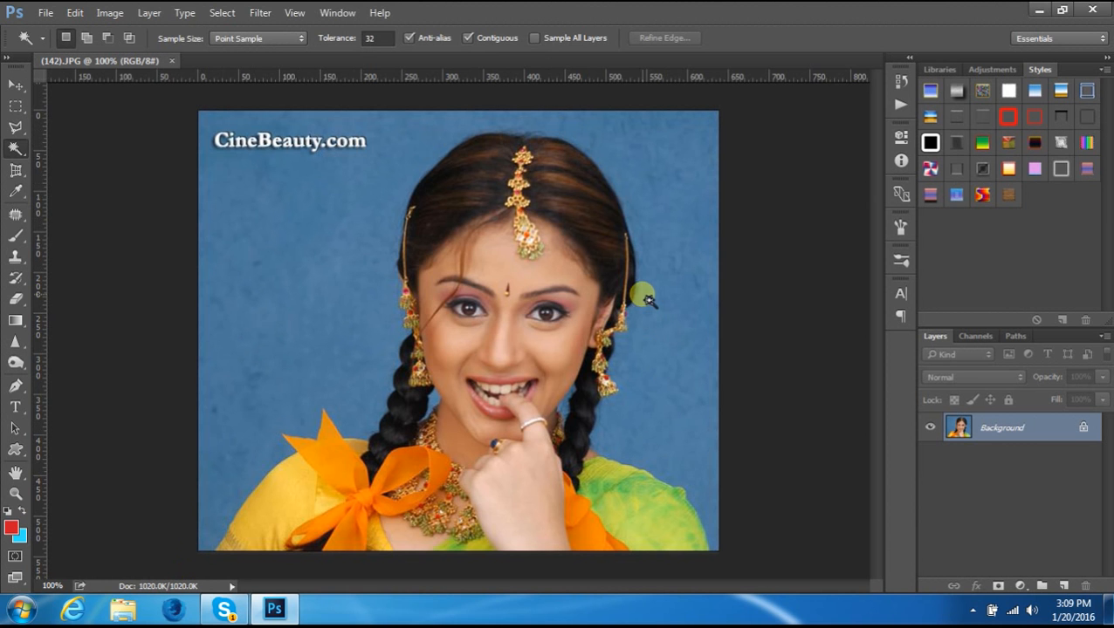
left_click(1084, 429)
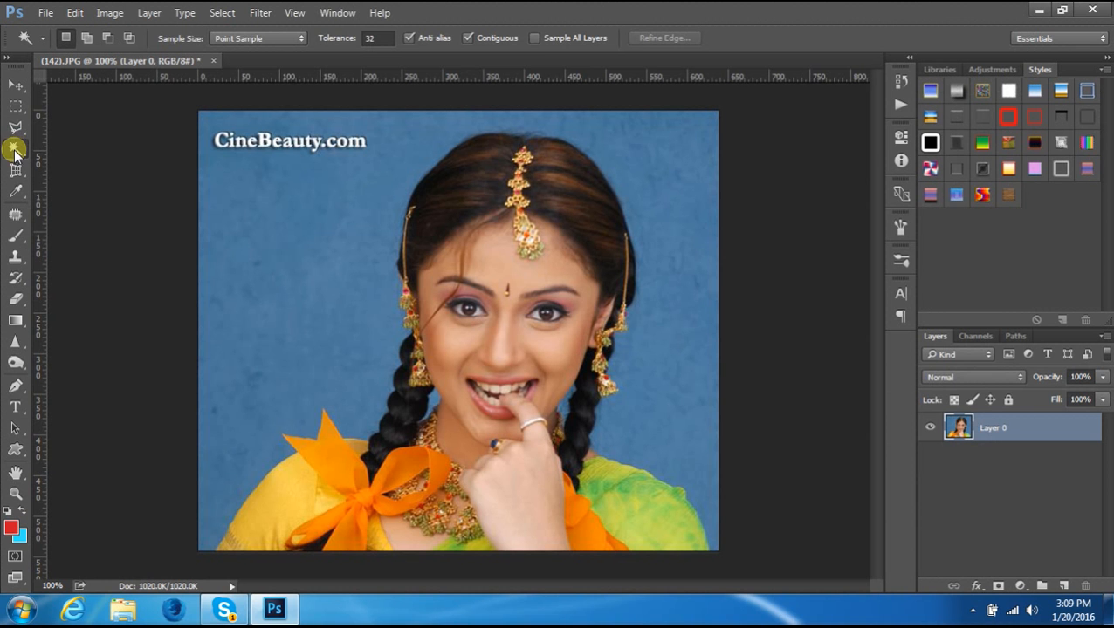
Select the blue backdrop around the woman with the Magic Wand tool at tolerance 32.
left_click(16, 84)
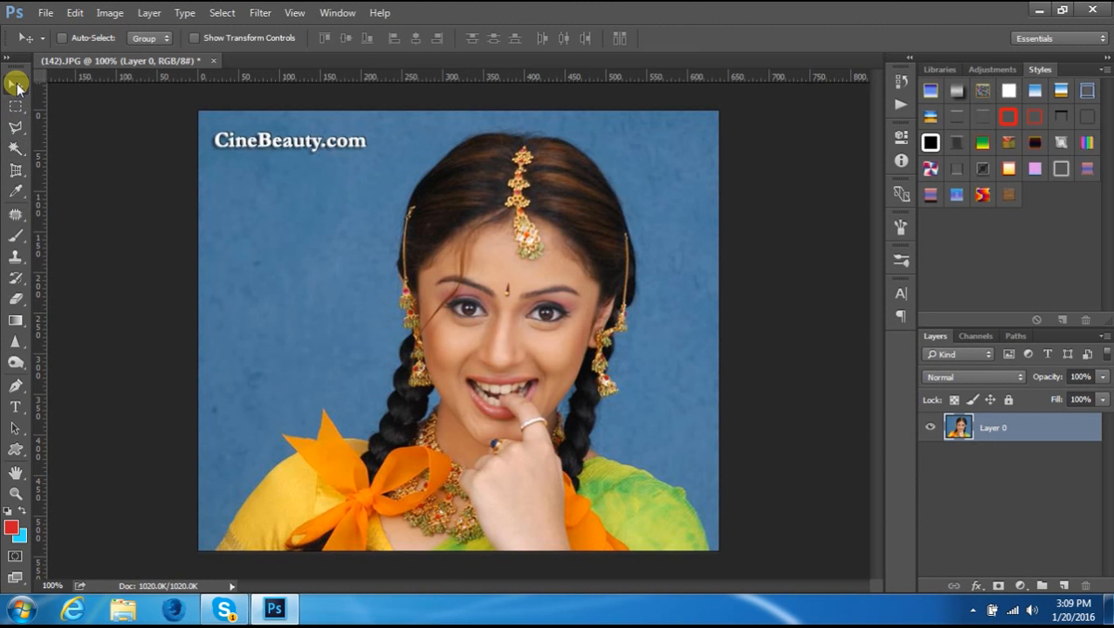
left_click(16, 145)
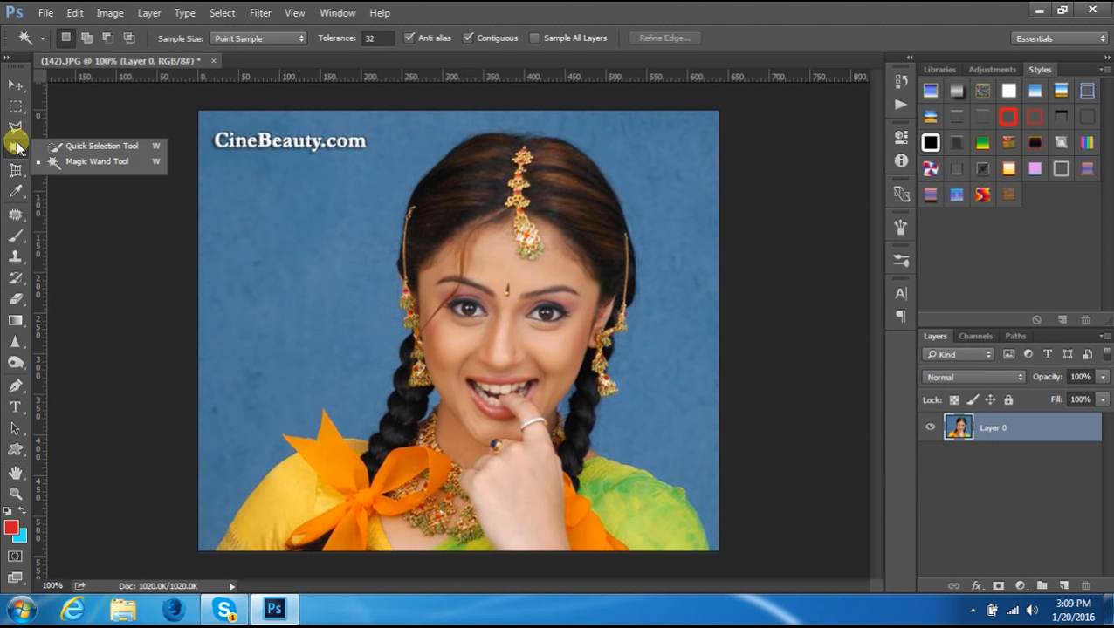
left_click(76, 162)
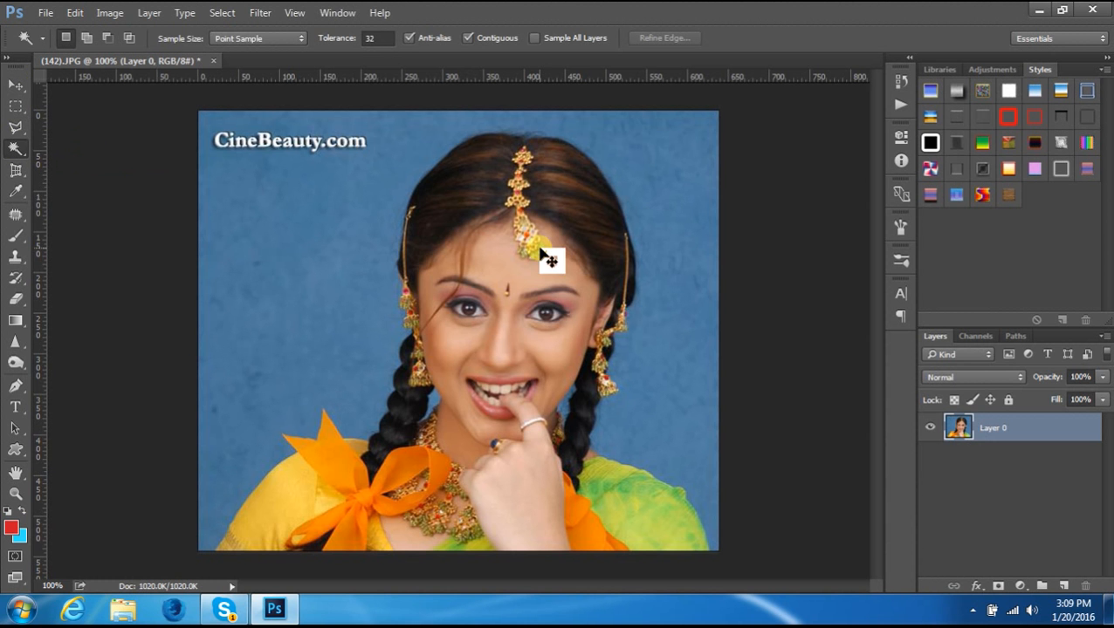
key("ctrl+plus")
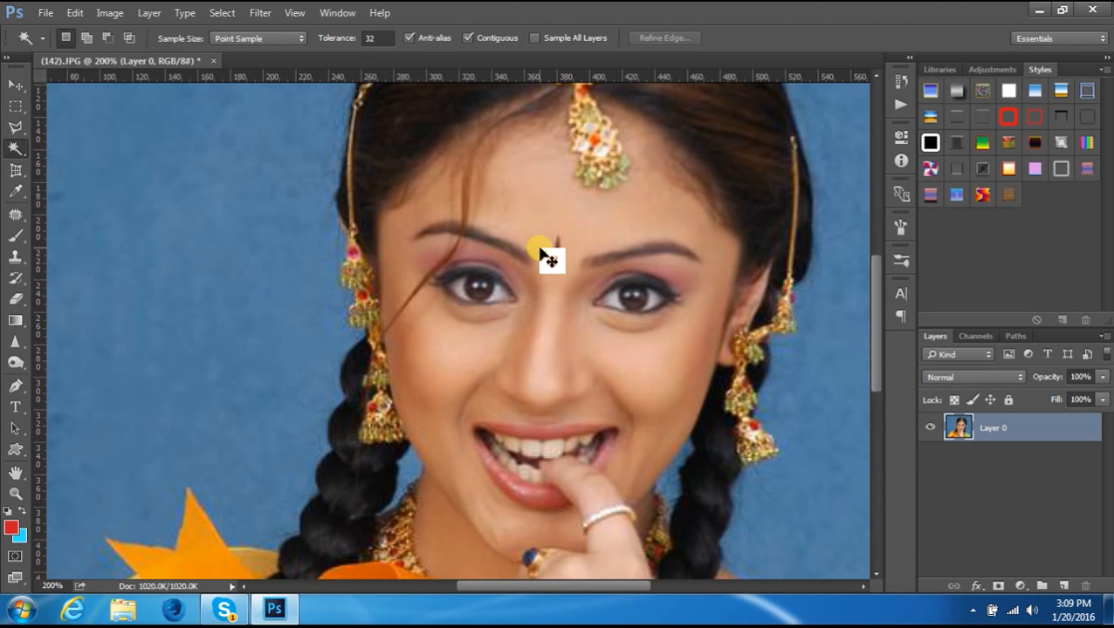
key("ctrl+minus")
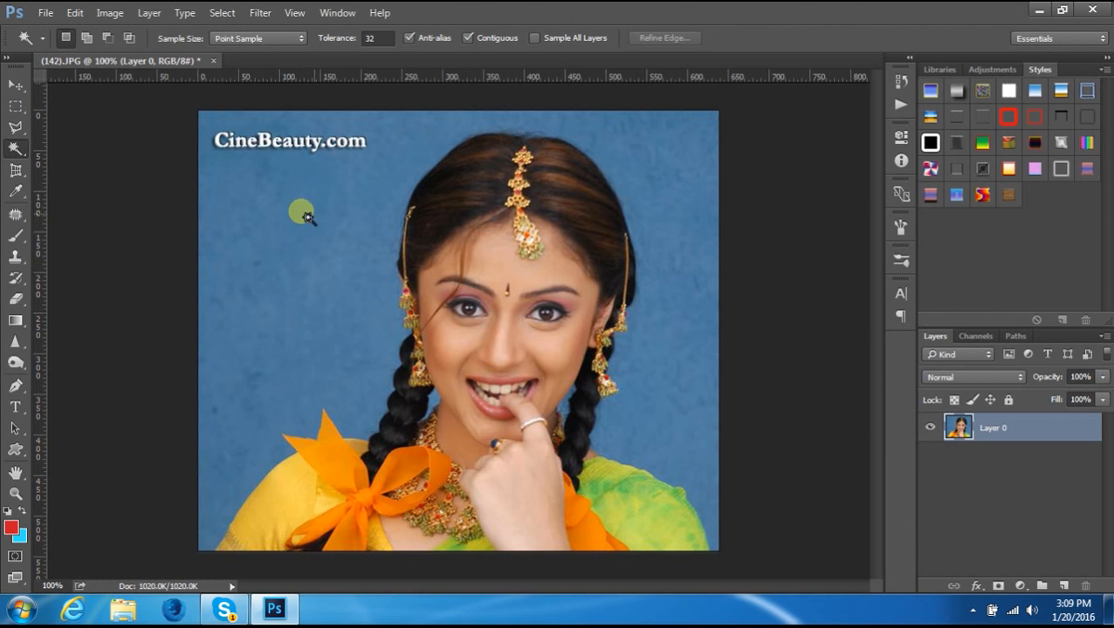
left_click(275, 264)
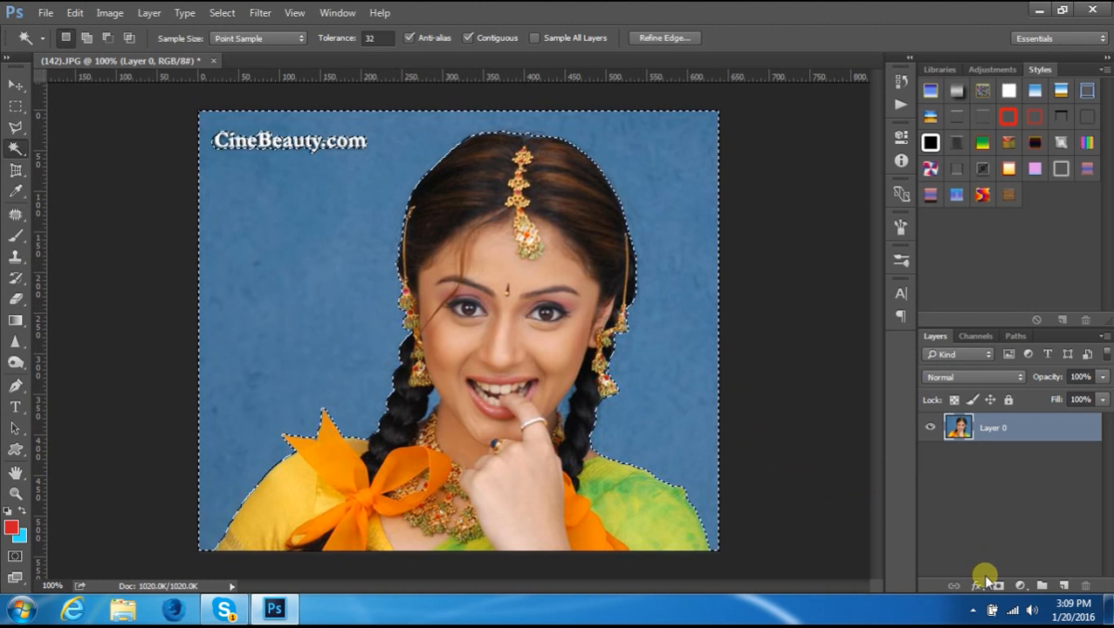
Add a new layer above the photo and set the foreground colour to bright green, #14f927.
left_click(1063, 586)
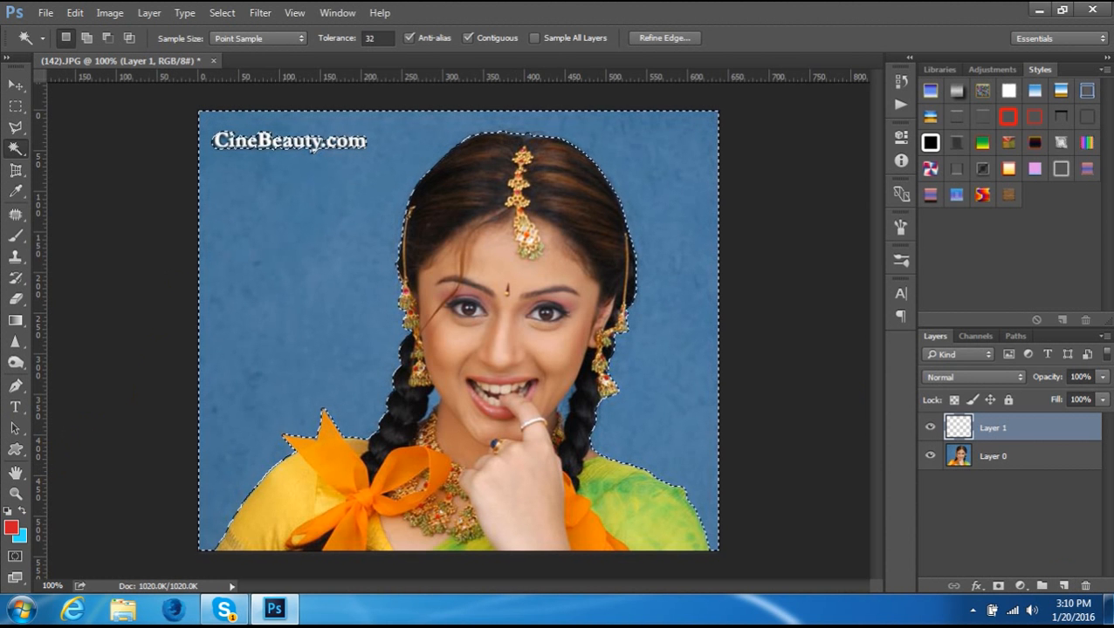
left_click(11, 526)
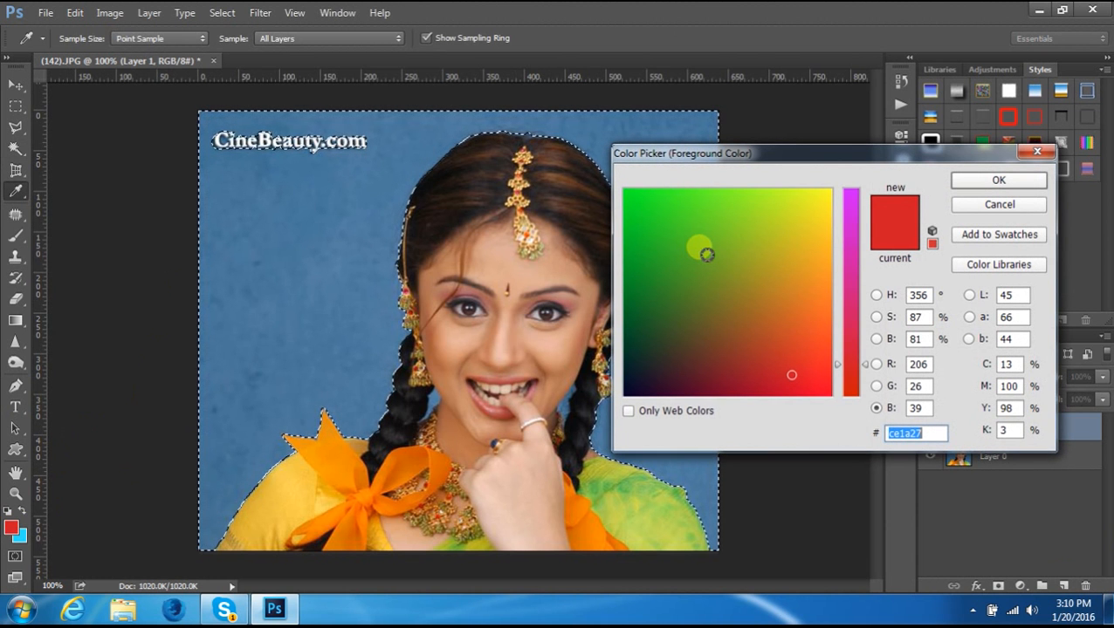
left_click(674, 205)
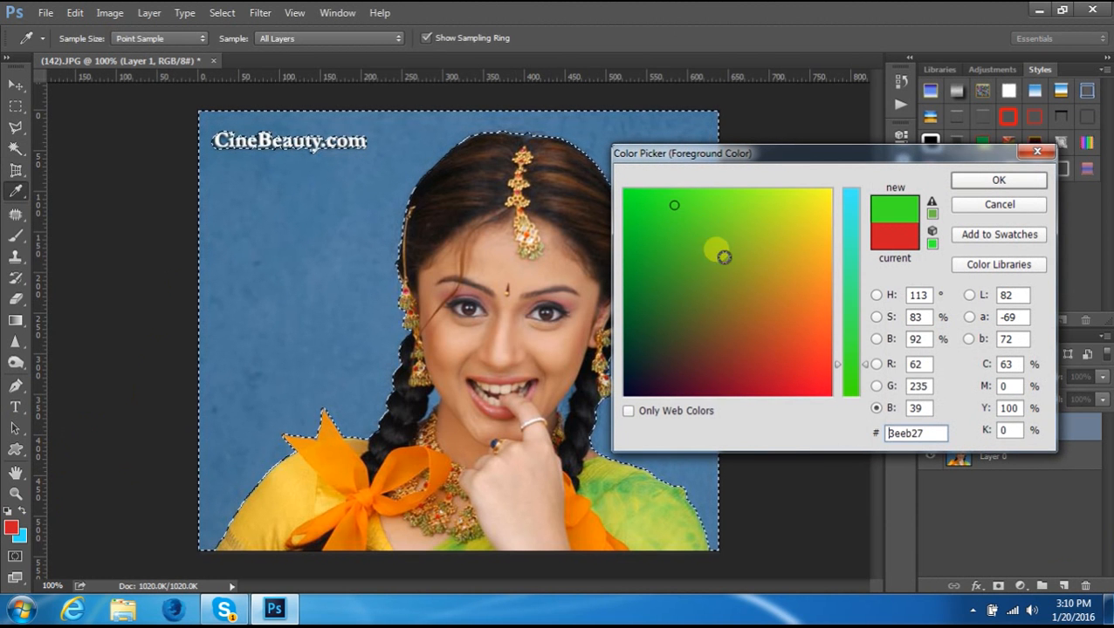
left_click(655, 202)
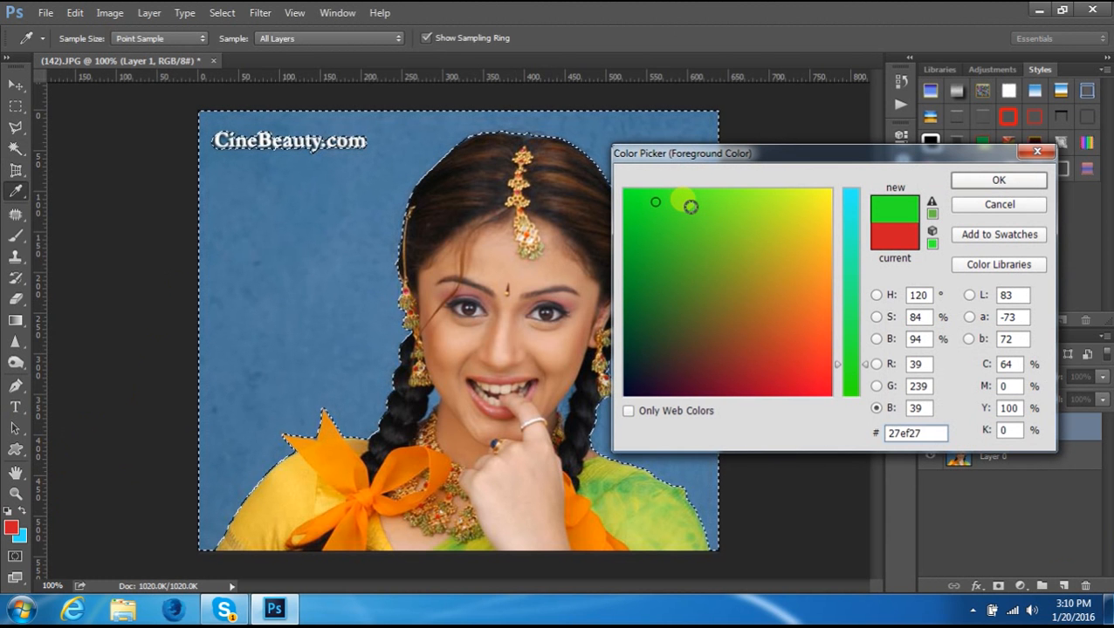
left_click(640, 194)
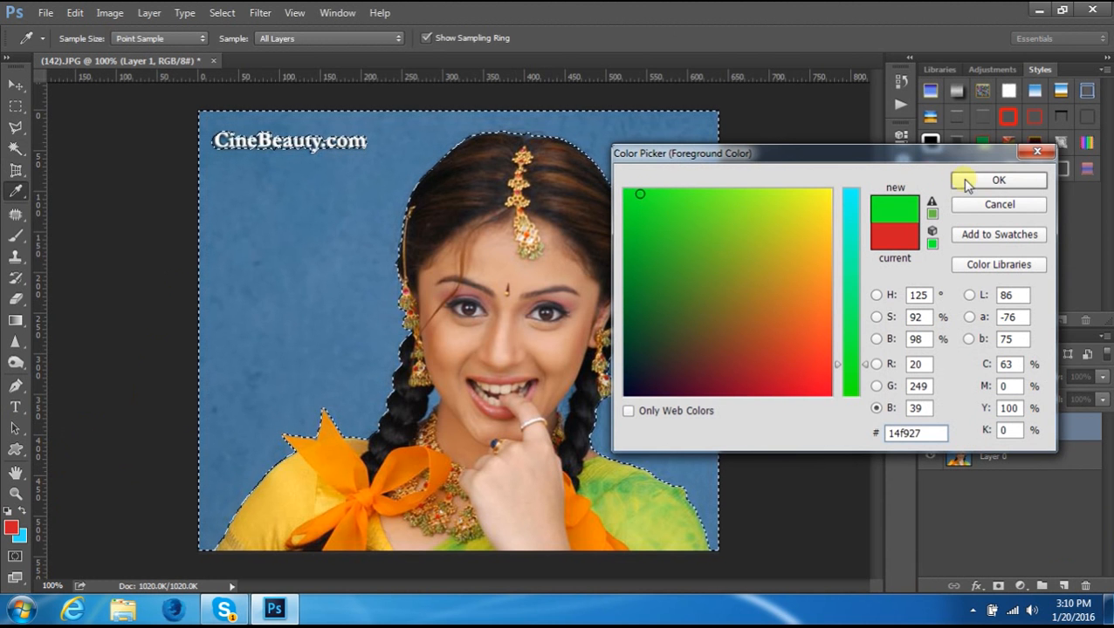
left_click(998, 180)
Fill the selected backdrop area on the new layer with the green foreground colour, and deselect it.
key("w")
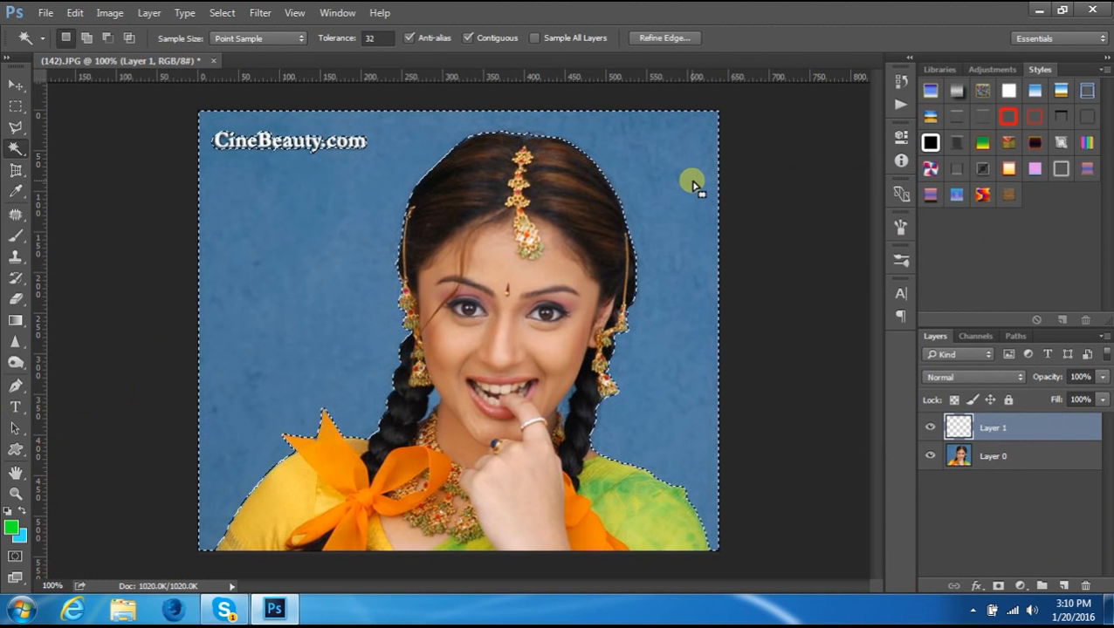
key("alt")
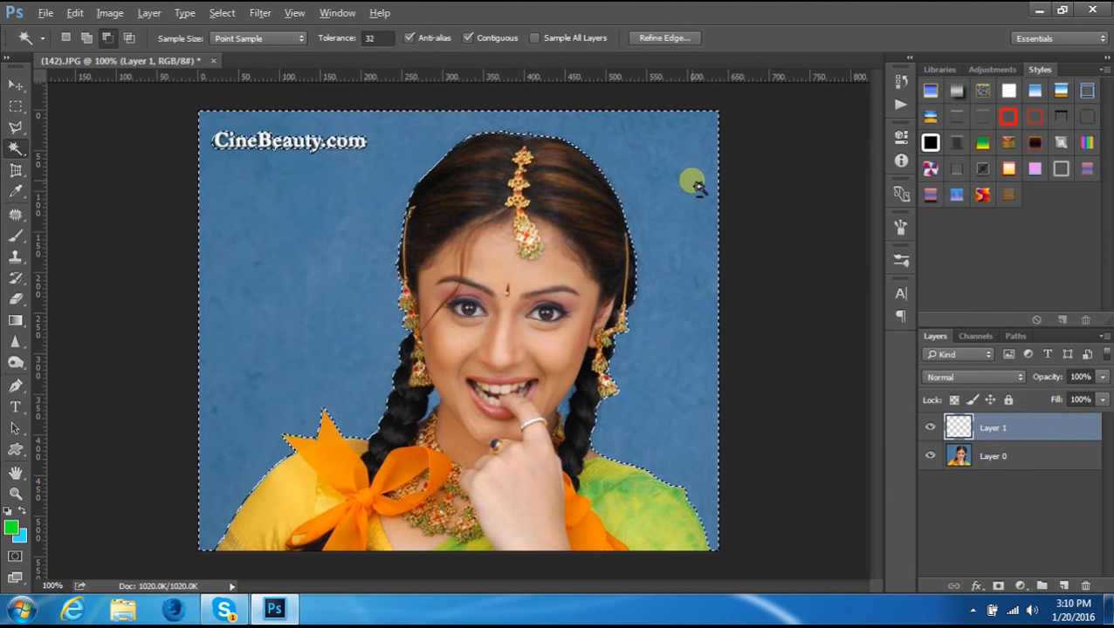
key("alt+BackSpace")
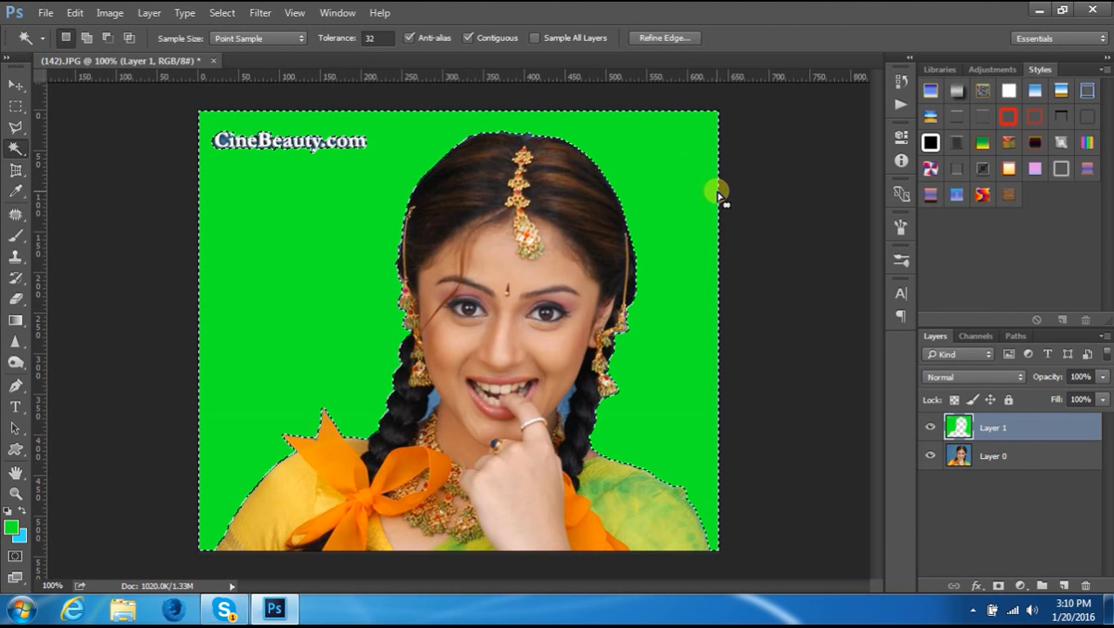
left_click(15, 86)
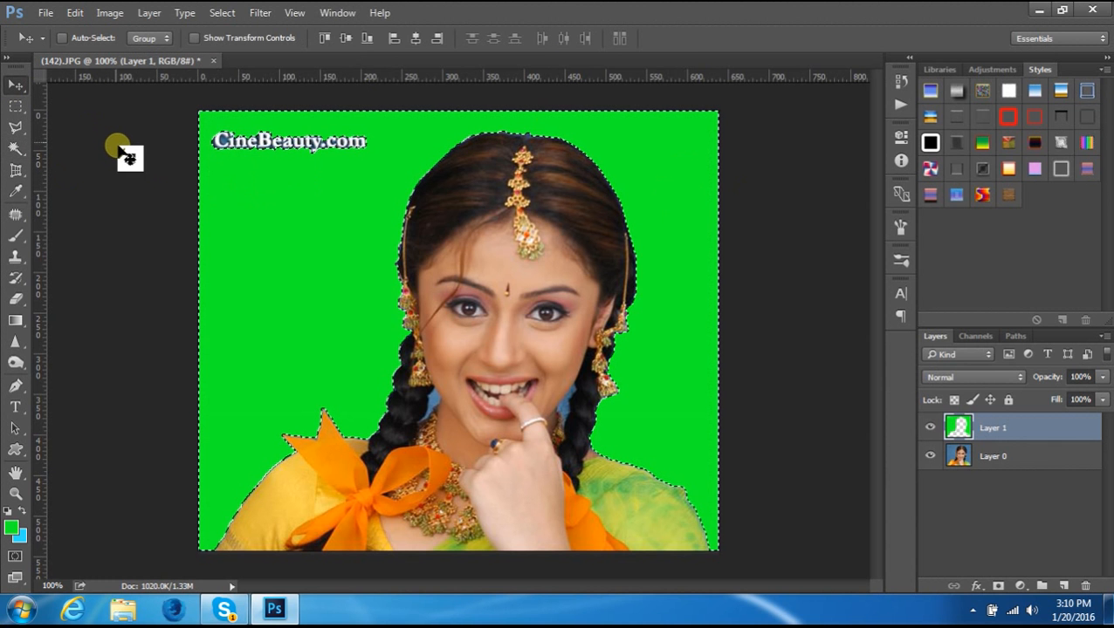
left_click(12, 106)
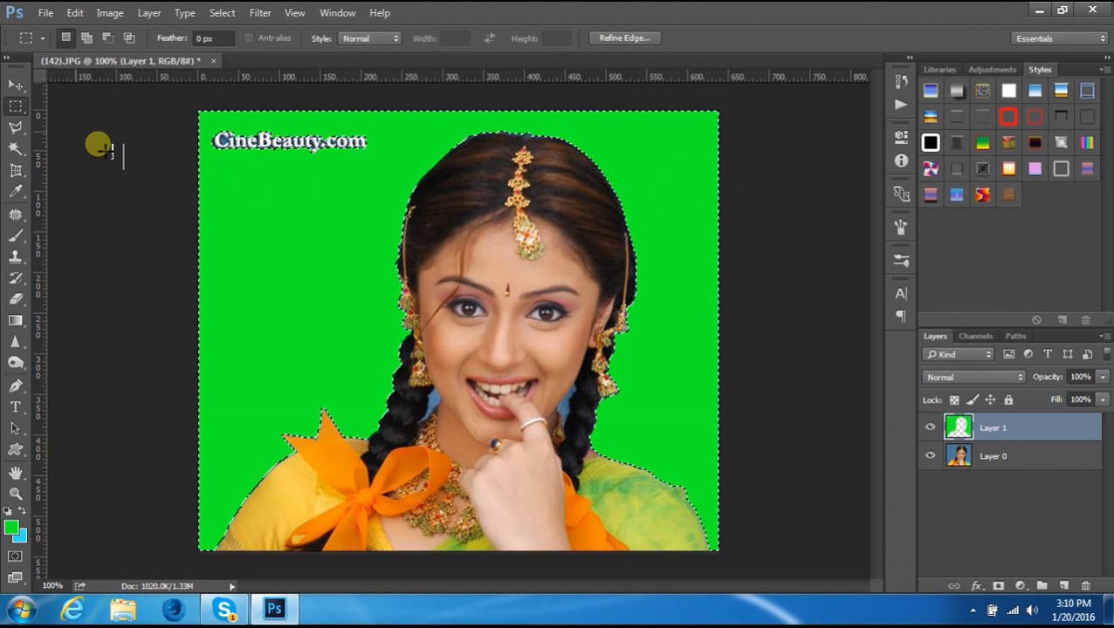
left_click(284, 234)
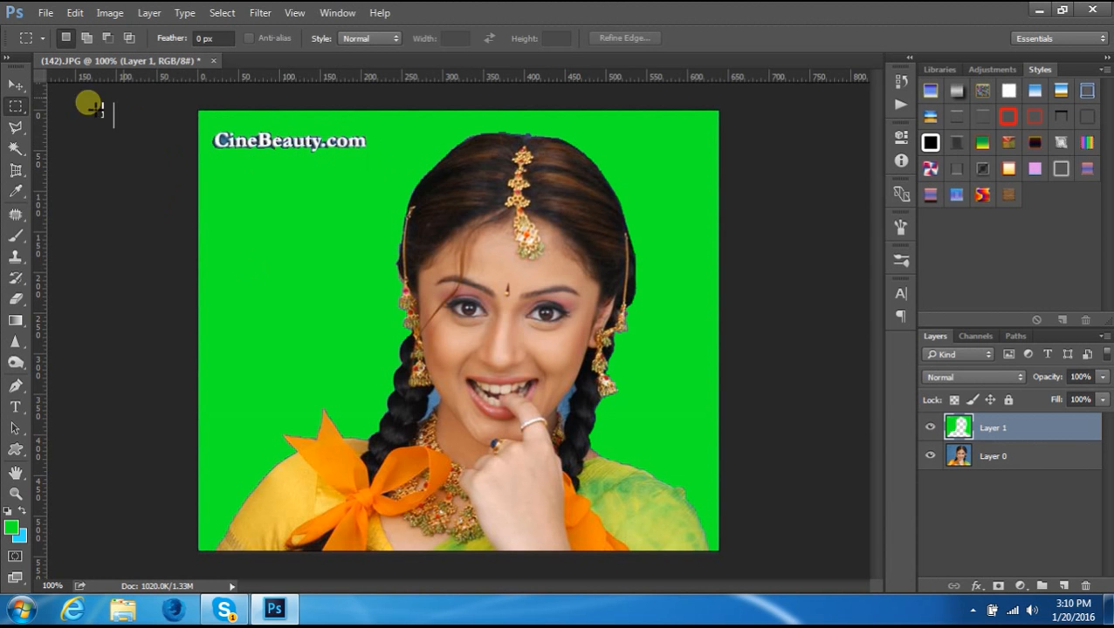
Cover the CineBeauty.com watermark with a rectangular selection filled with the foreground green, and deselect it.
left_click(16, 148)
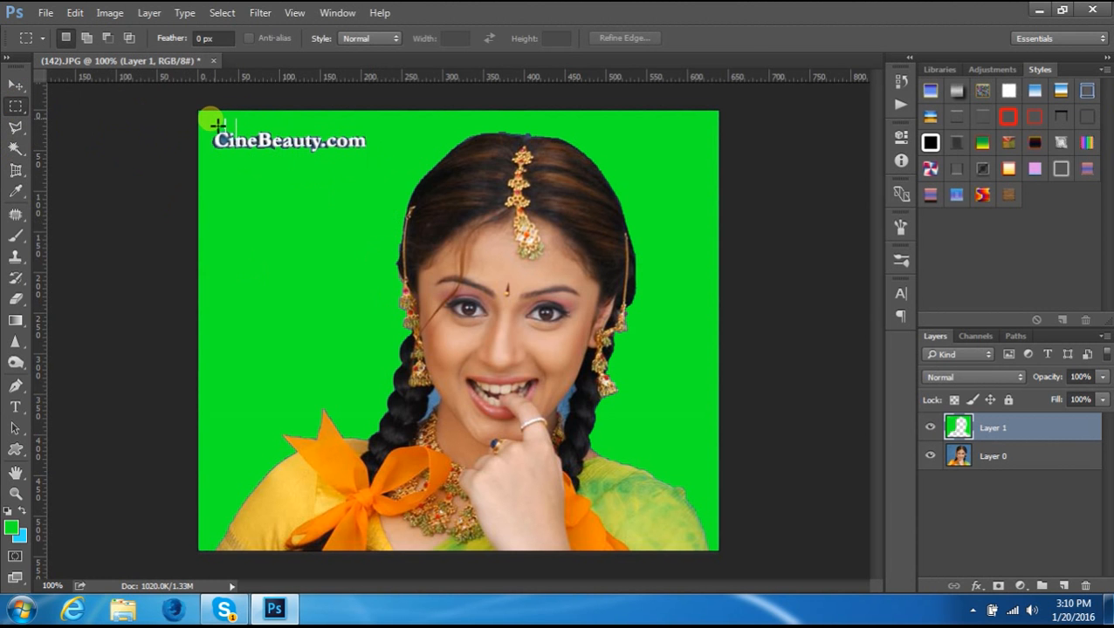
left_click_drag(211, 127, 387, 166)
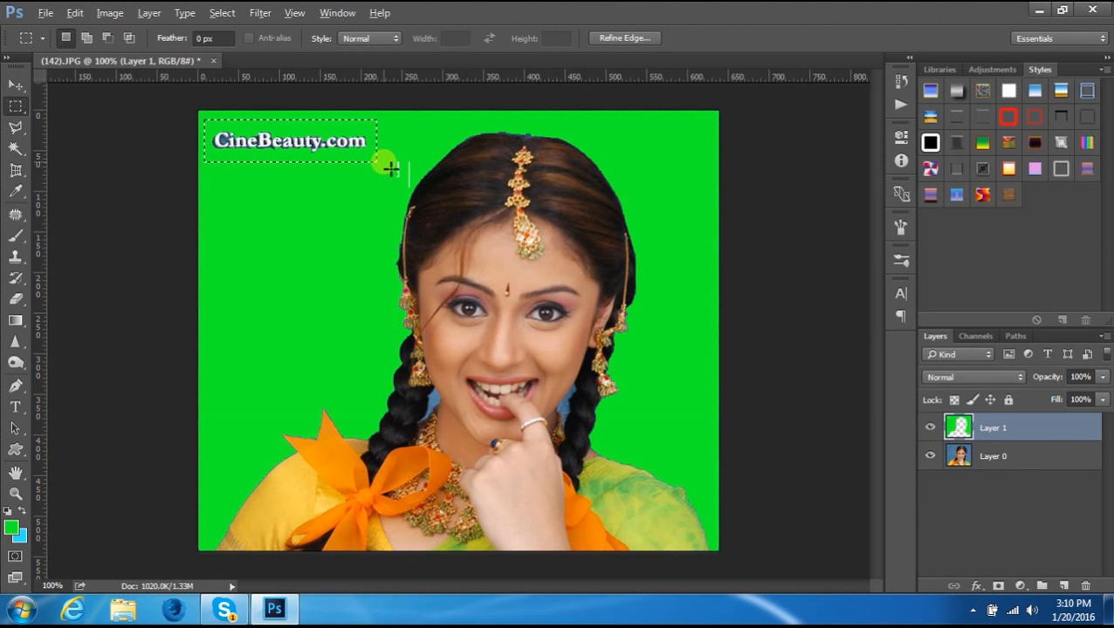
key("alt+BackSpace")
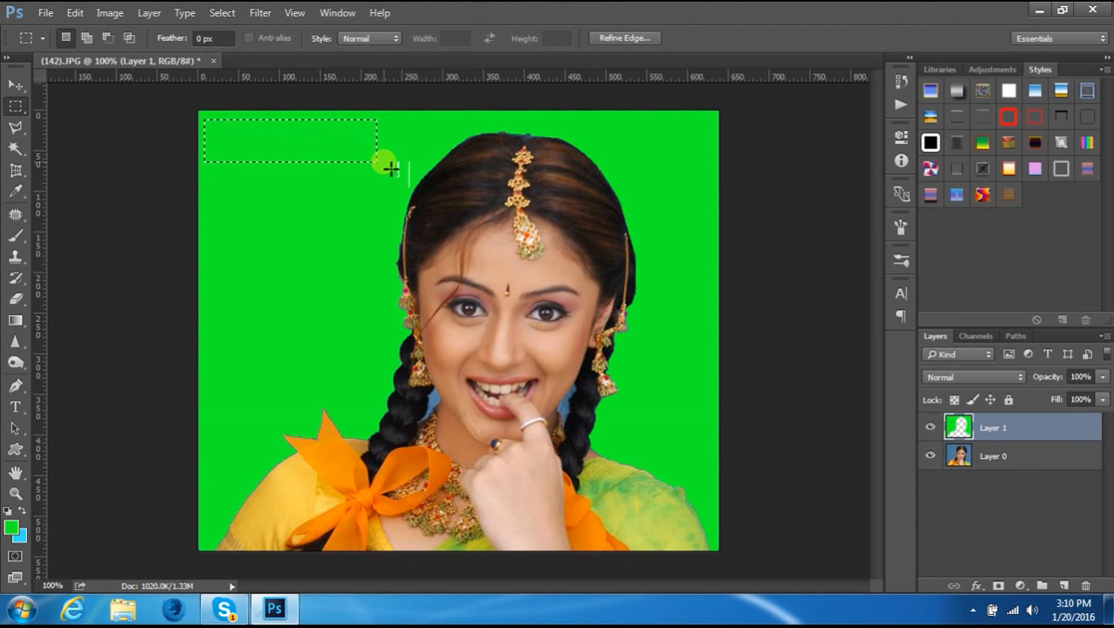
left_click(347, 252)
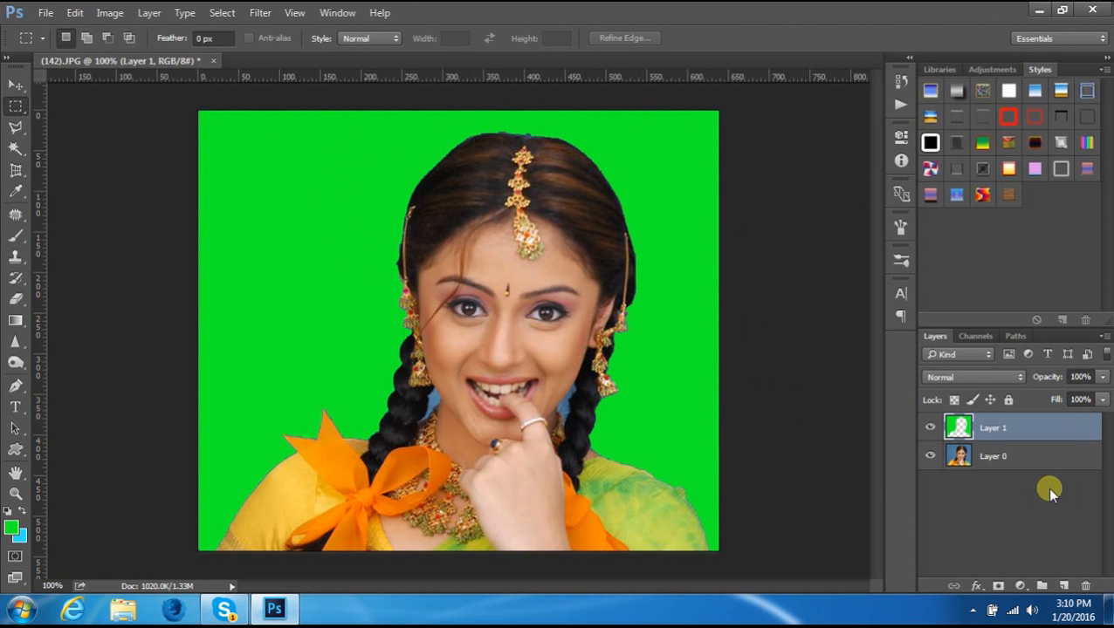
left_click(974, 610)
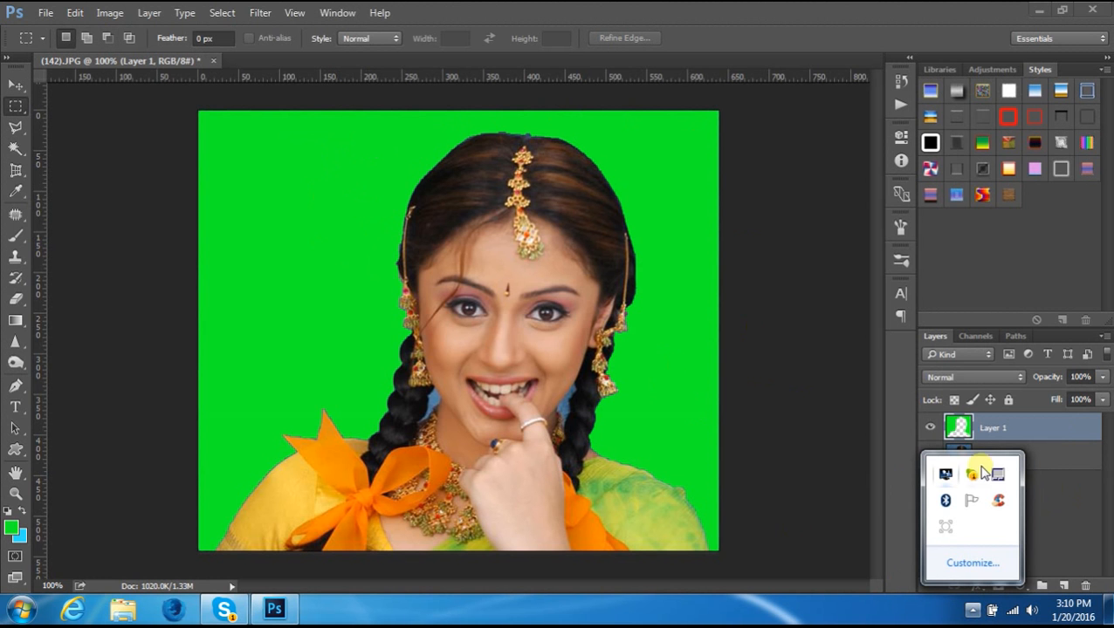
left_click(943, 528)
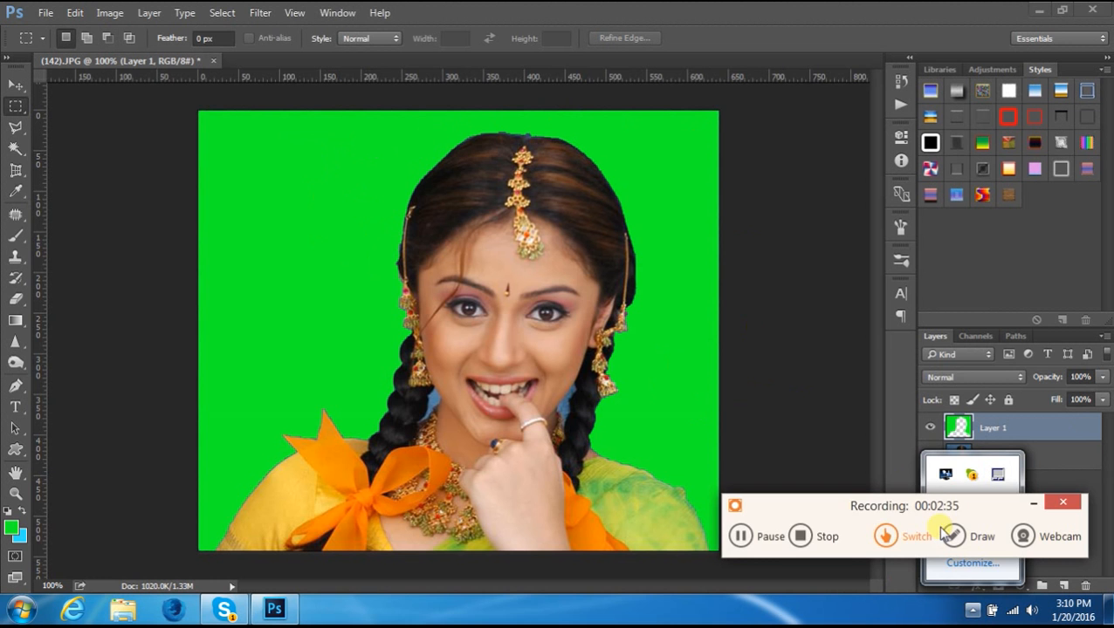
left_click(741, 538)
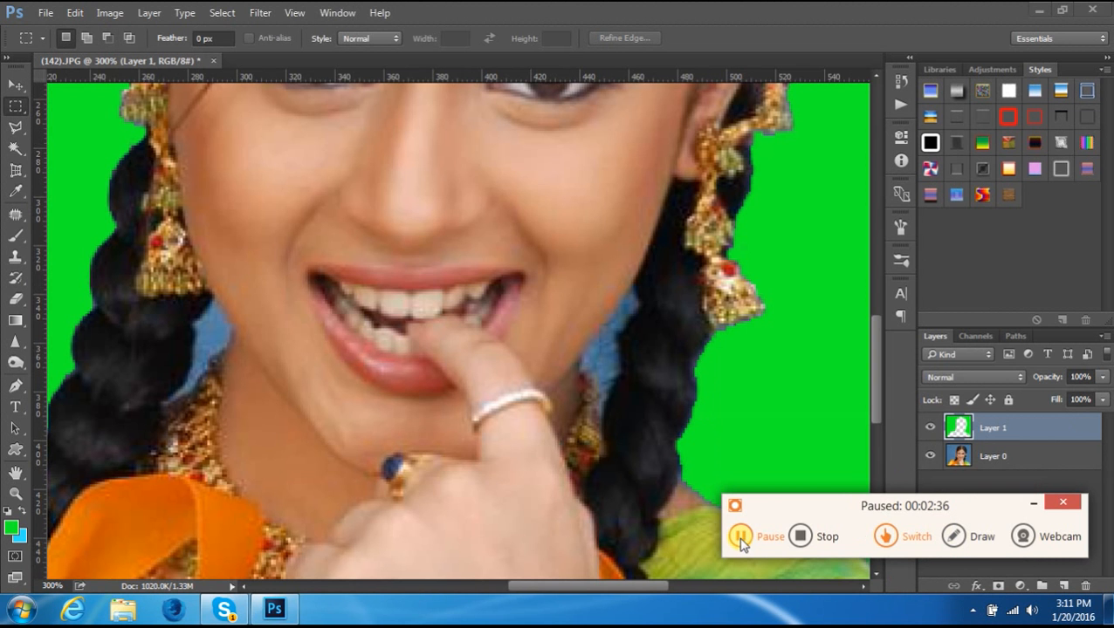
left_click(741, 538)
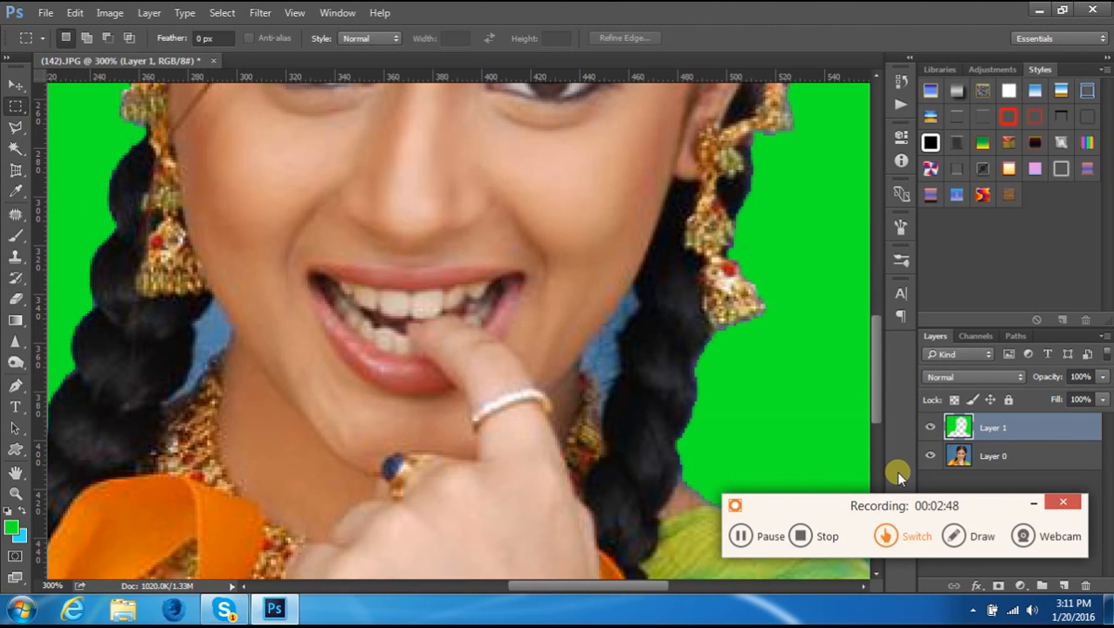
Select the blue gap between the neck and the braid beside the bow on Layer 0 with the Magic Wand at tolerance 32.
left_click(1006, 462)
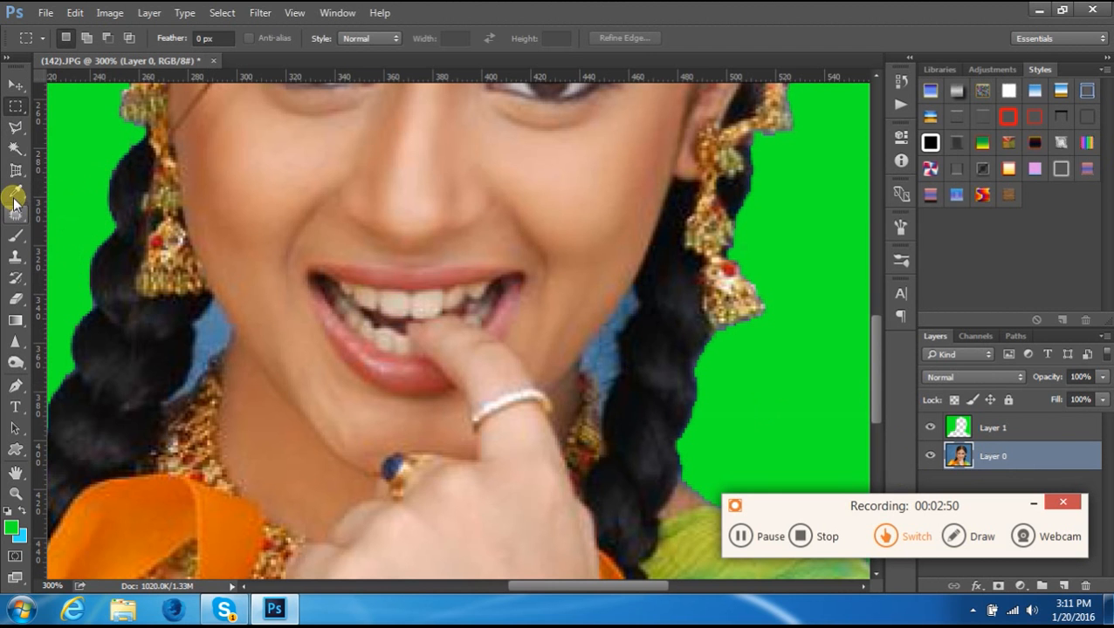
left_click(14, 150)
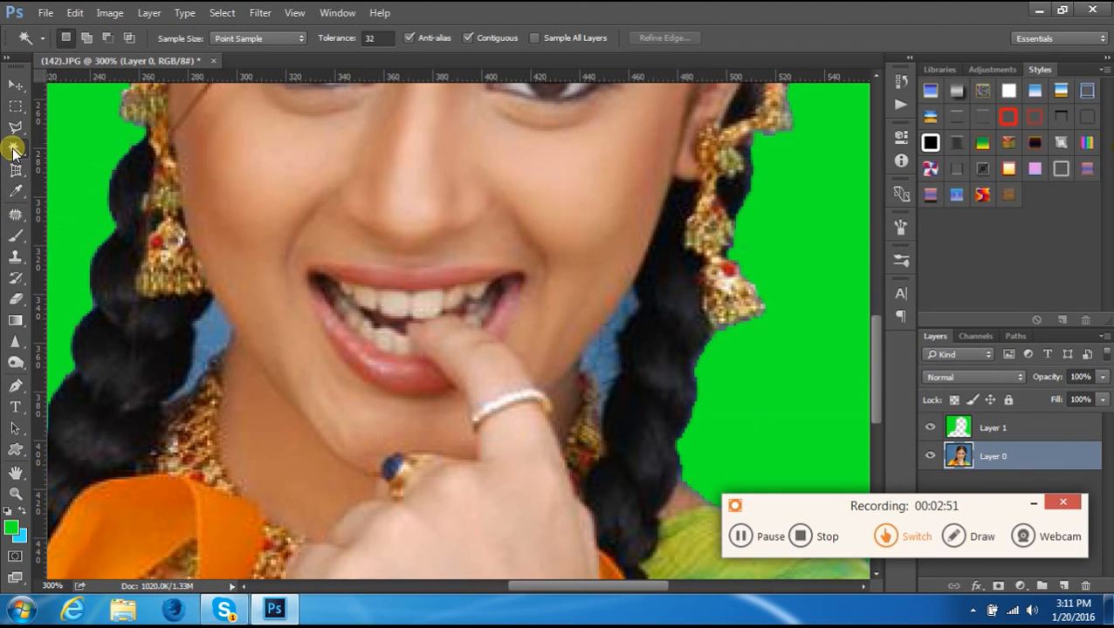
left_click(212, 334)
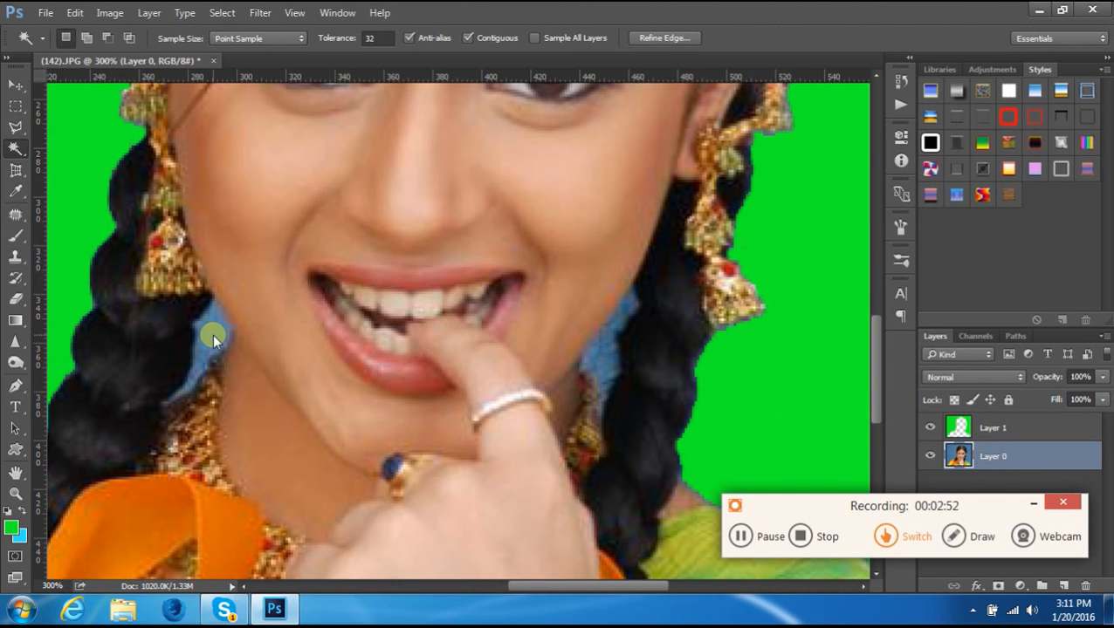
left_click(184, 392, "shift")
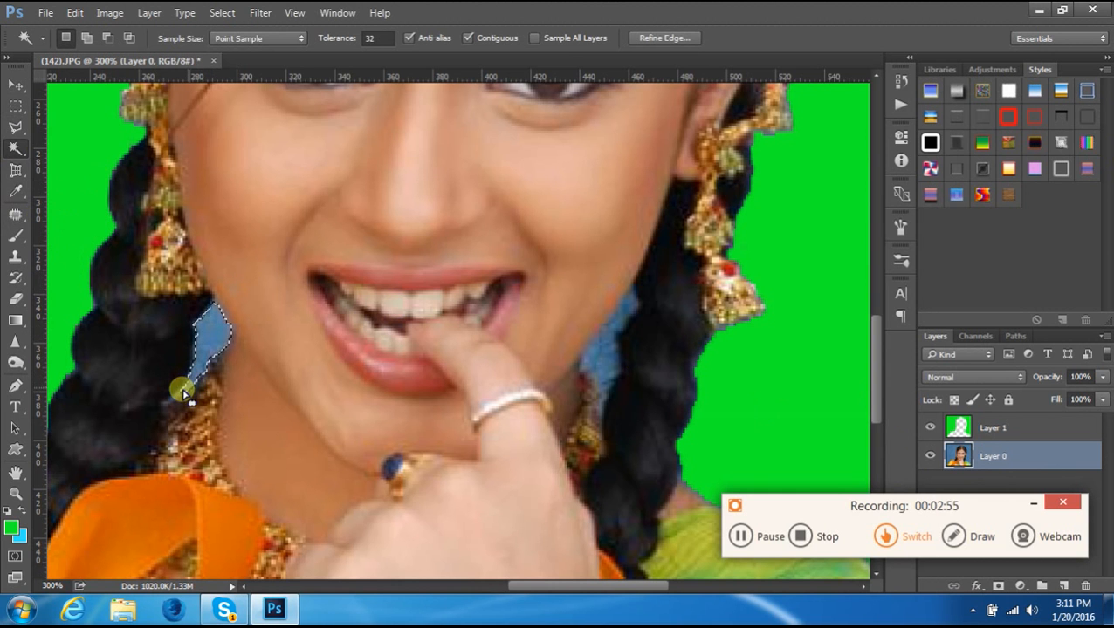
left_click(183, 395, "shift")
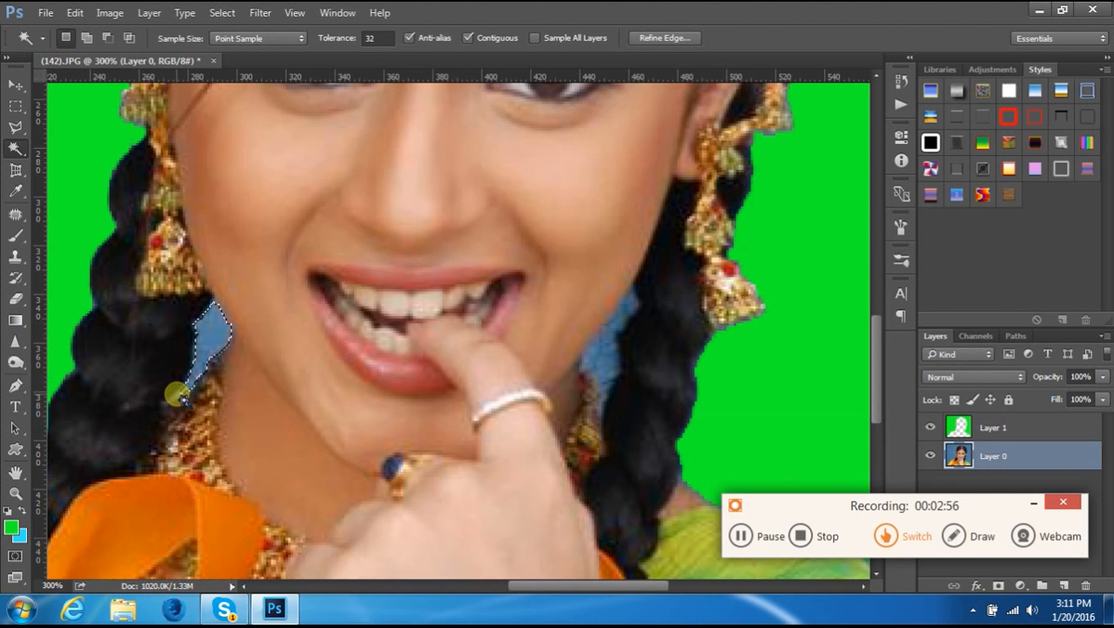
left_click(178, 396)
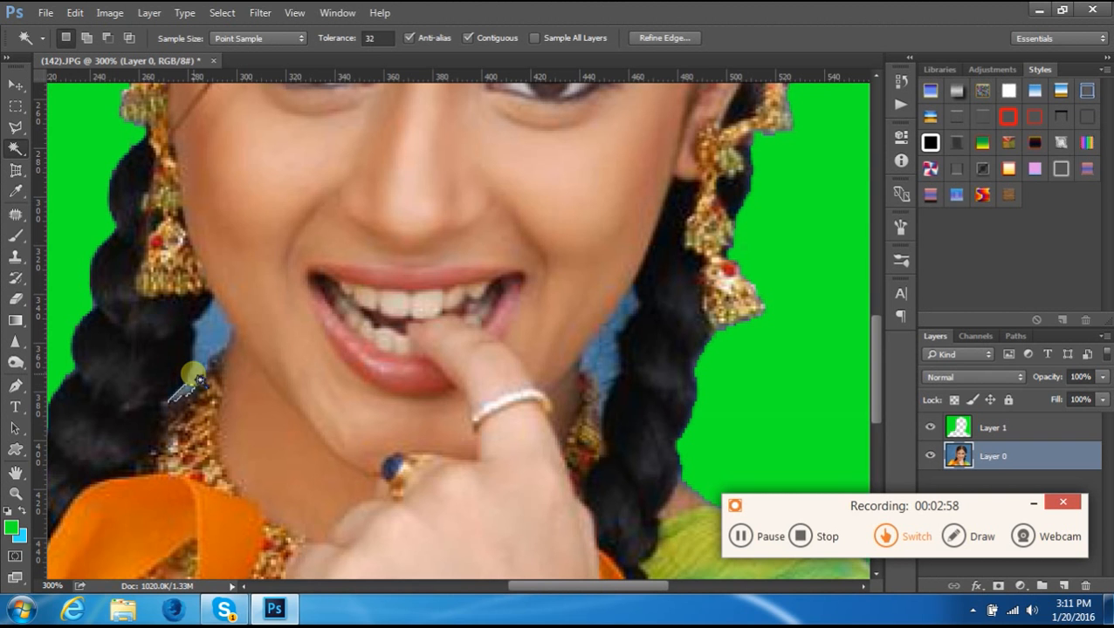
left_click(200, 363)
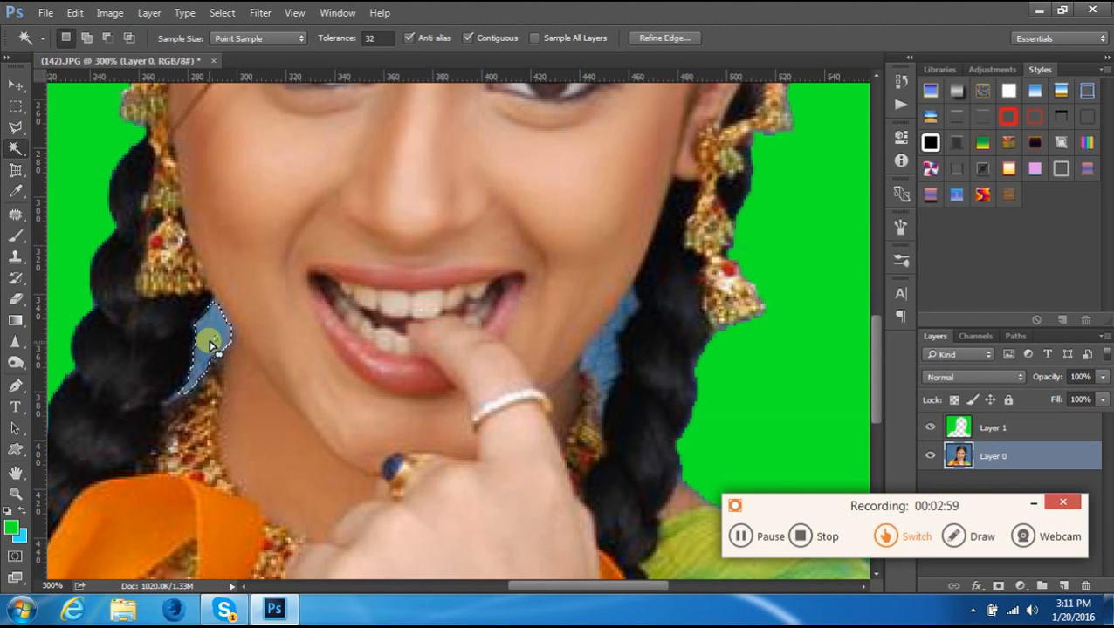
left_click(217, 338)
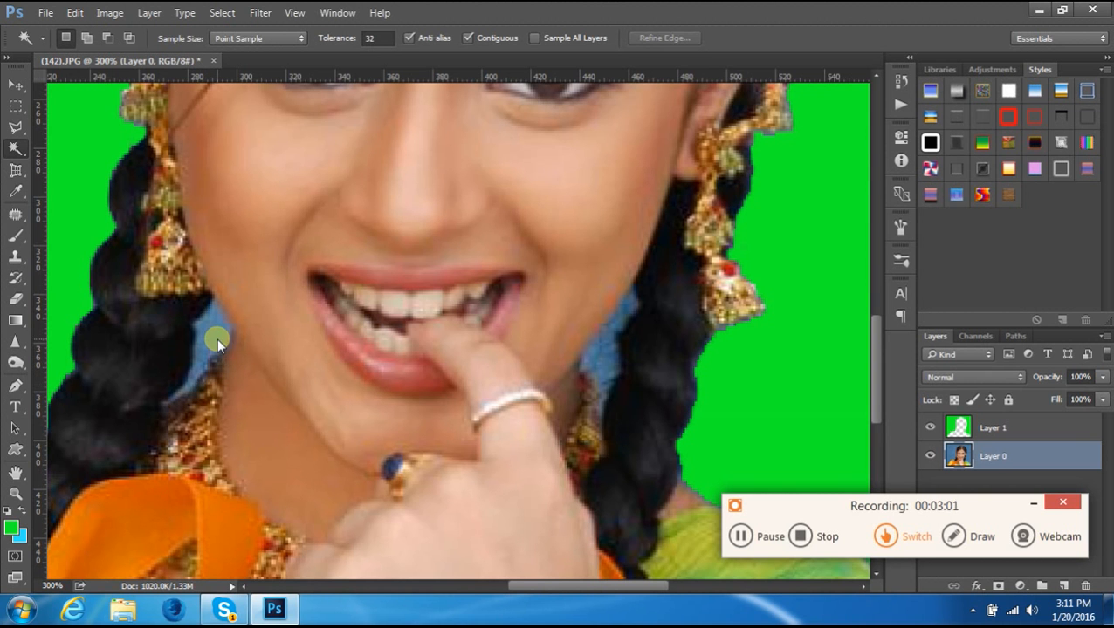
left_click(216, 338)
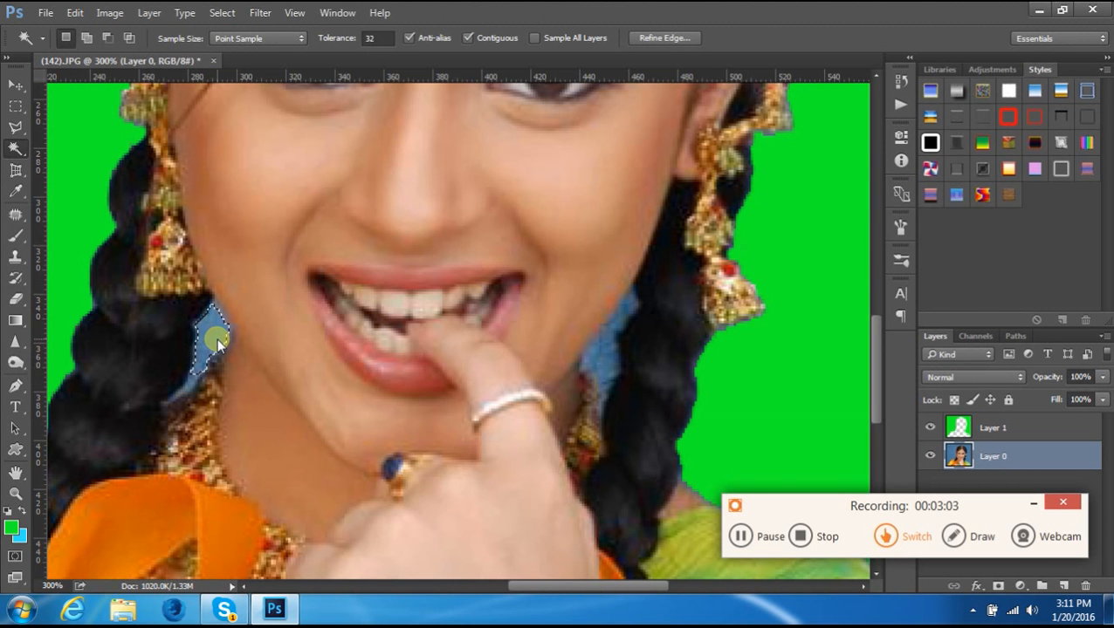
left_click(193, 384)
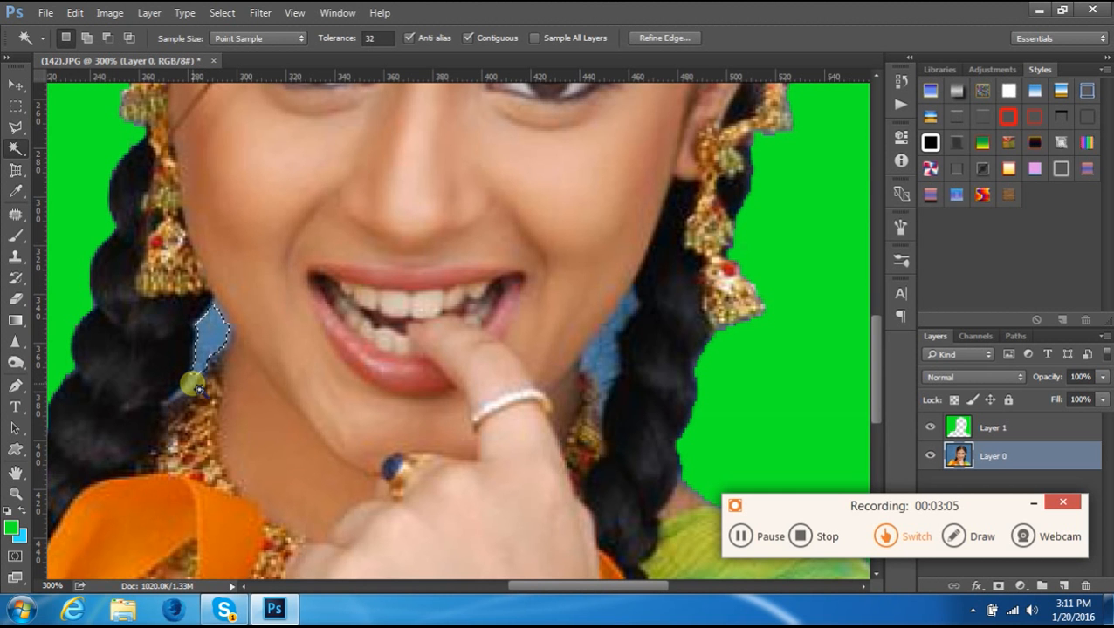
left_click(187, 391)
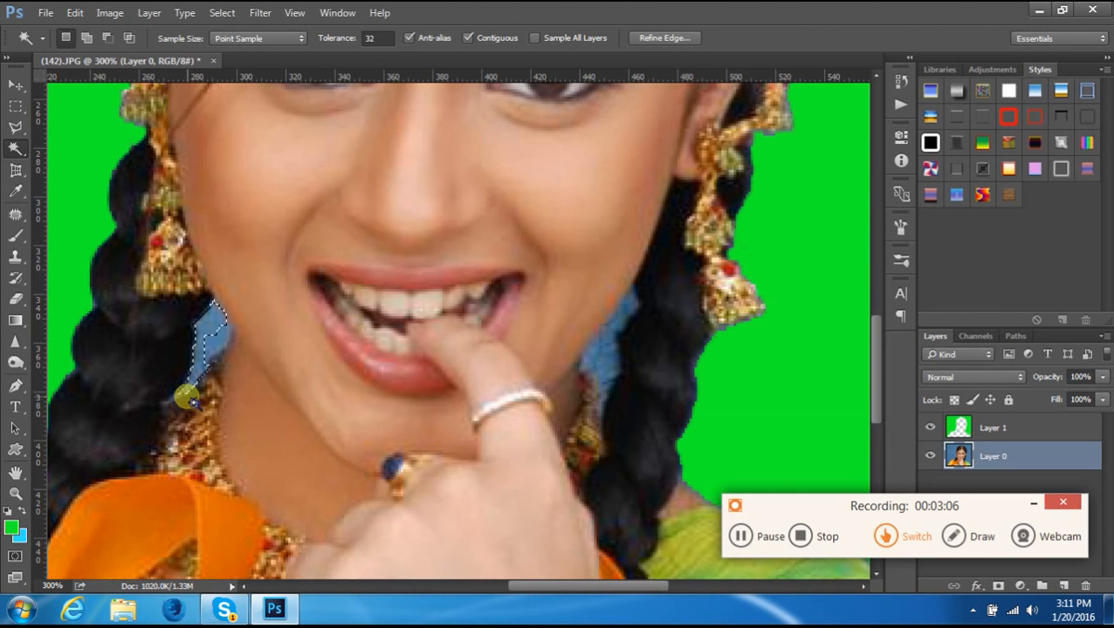
left_click(232, 360)
left_click(221, 343)
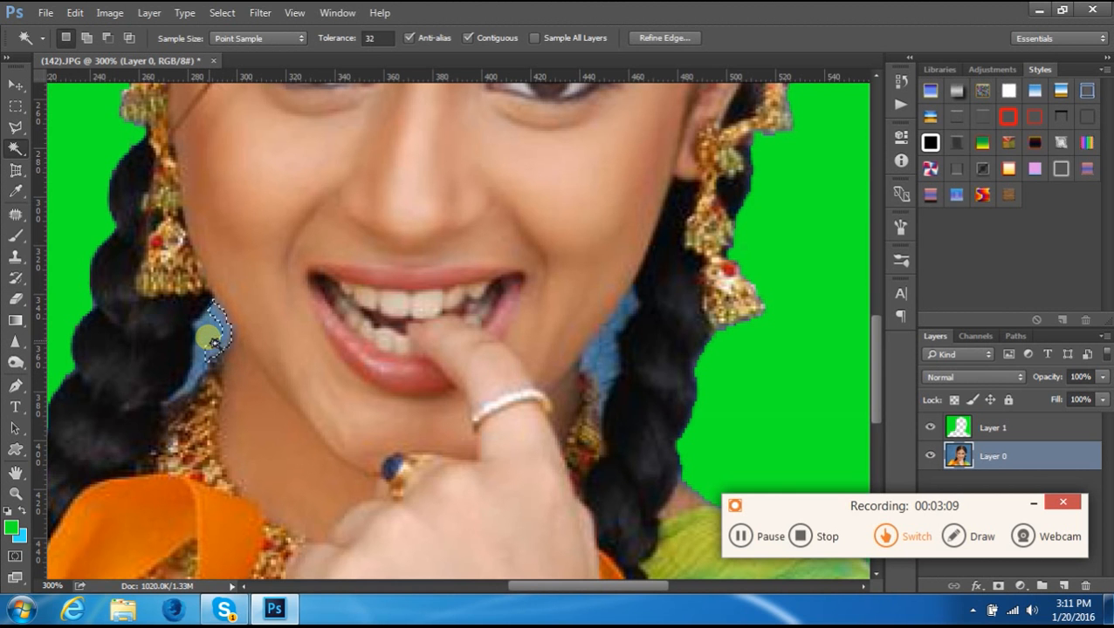
left_click(241, 370)
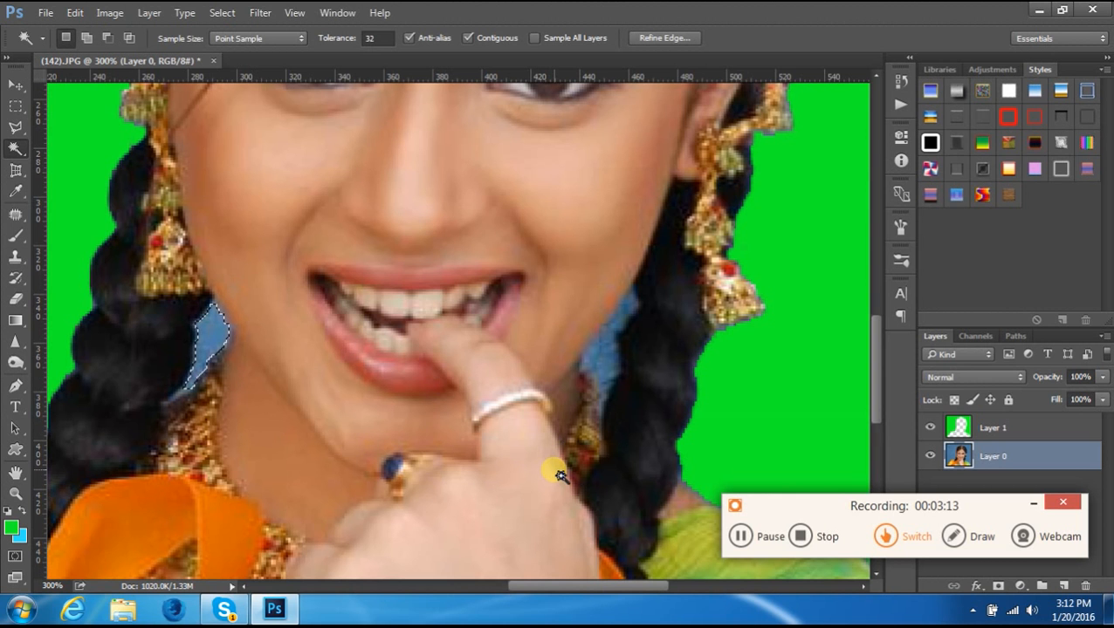
Add a new layer directly above the photo and fill the selected gap with the foreground green.
key("alt")
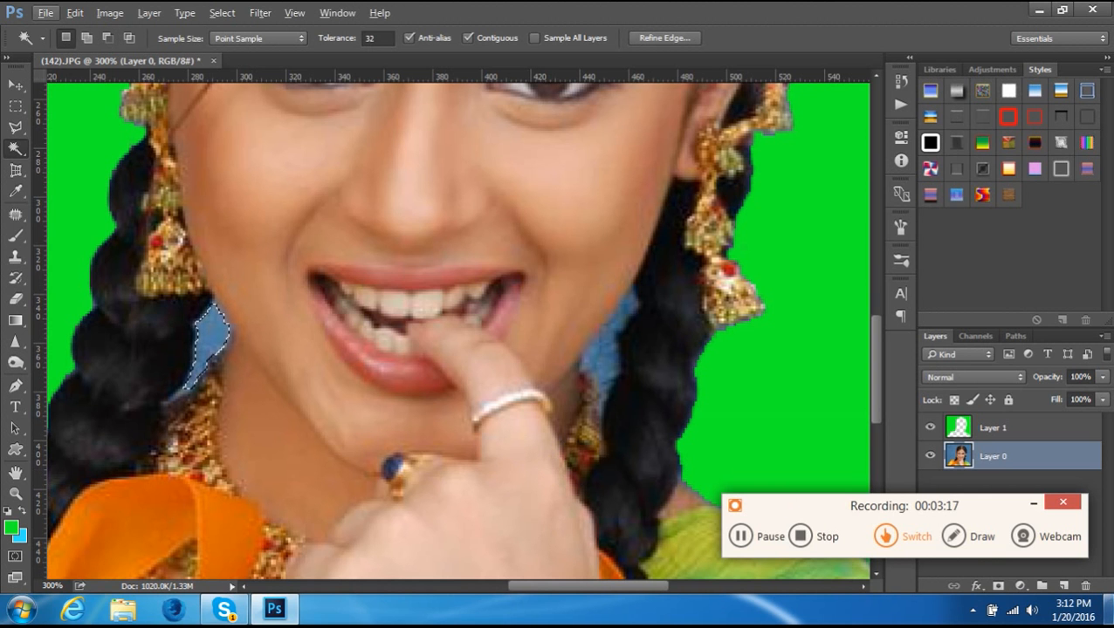
left_click(1063, 587)
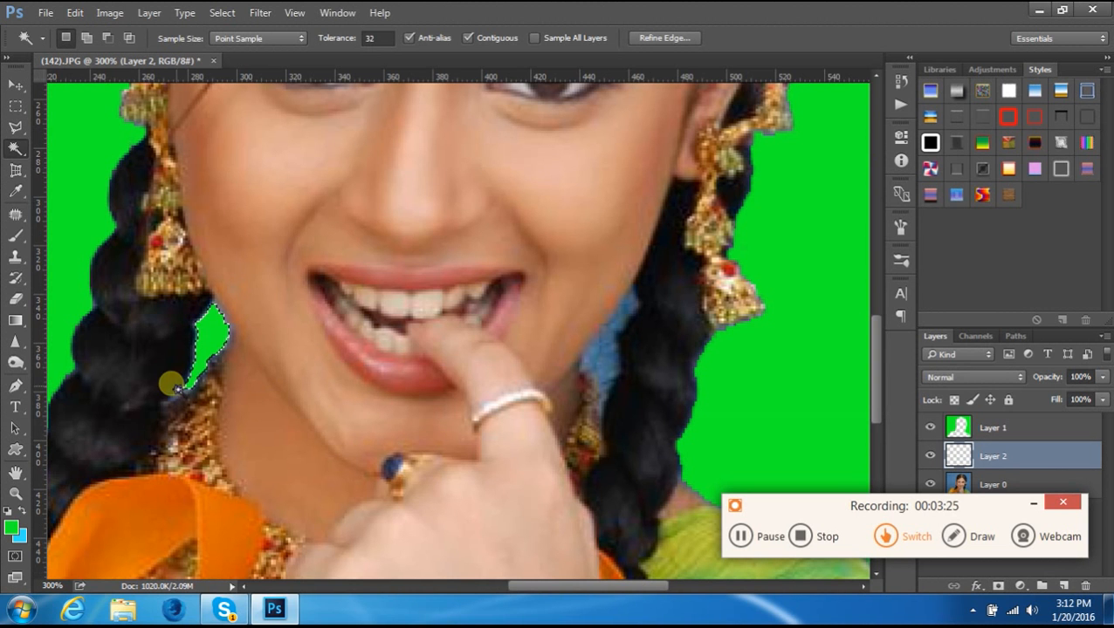
left_click(742, 541)
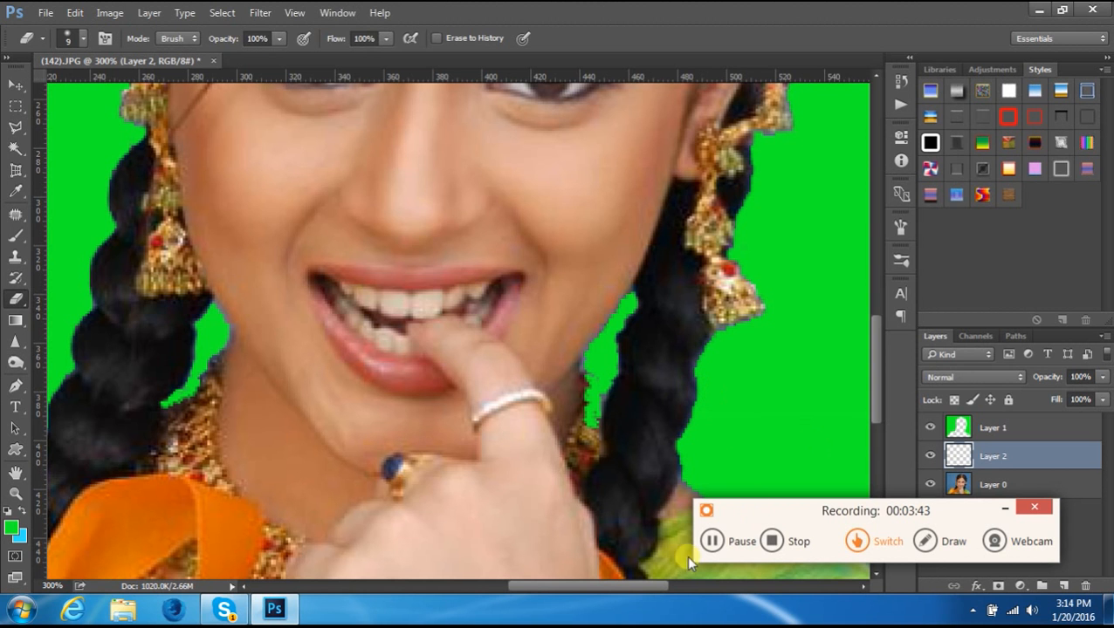
left_click(711, 542)
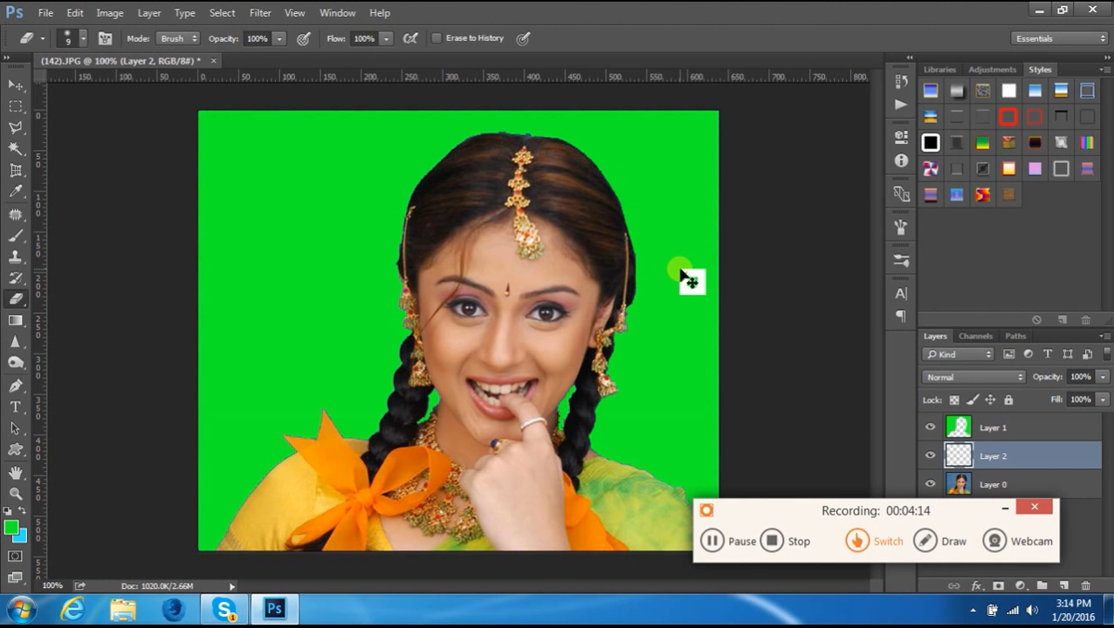
Set up the Eraser tool with a soft round 9 px brush at 0% hardness.
key("ctrl+plus")
key("ctrl+plus")
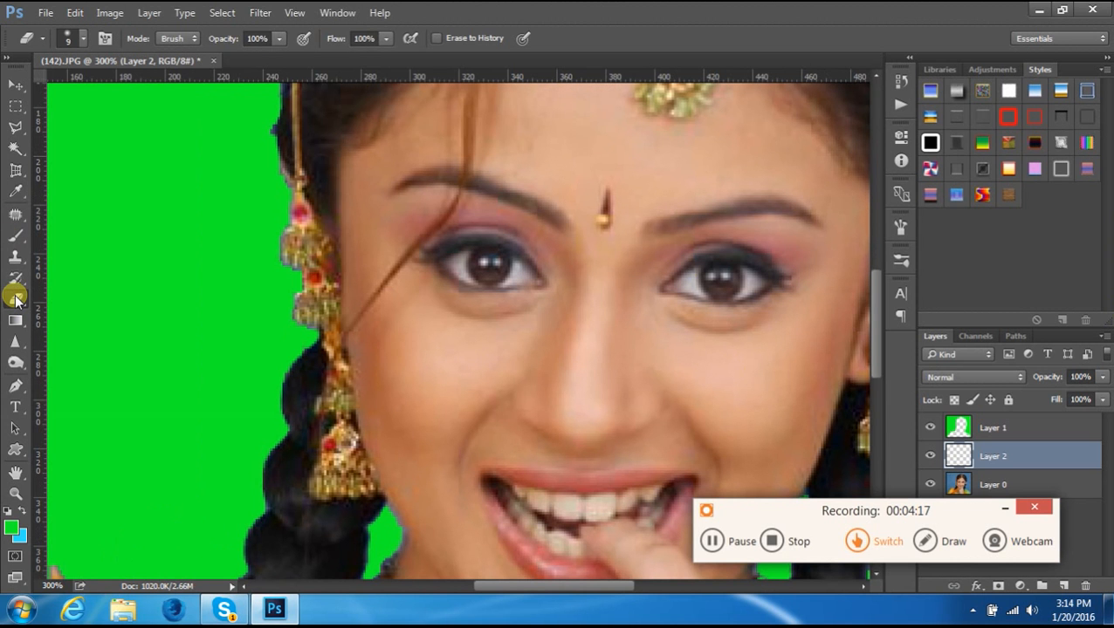
left_click(16, 298)
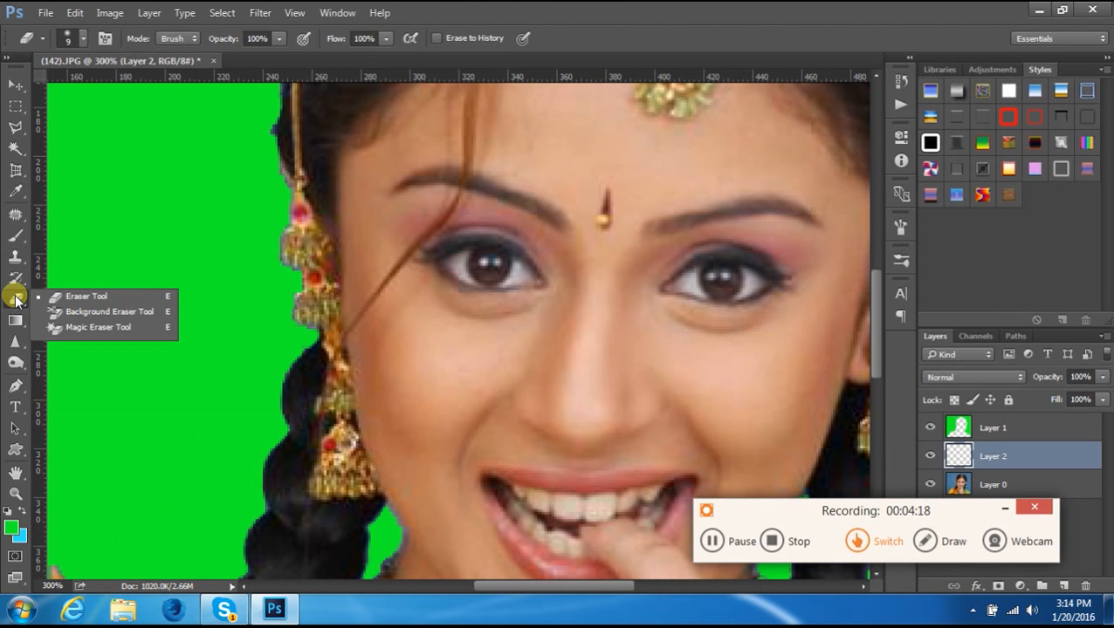
left_click(92, 297)
right_click(143, 277)
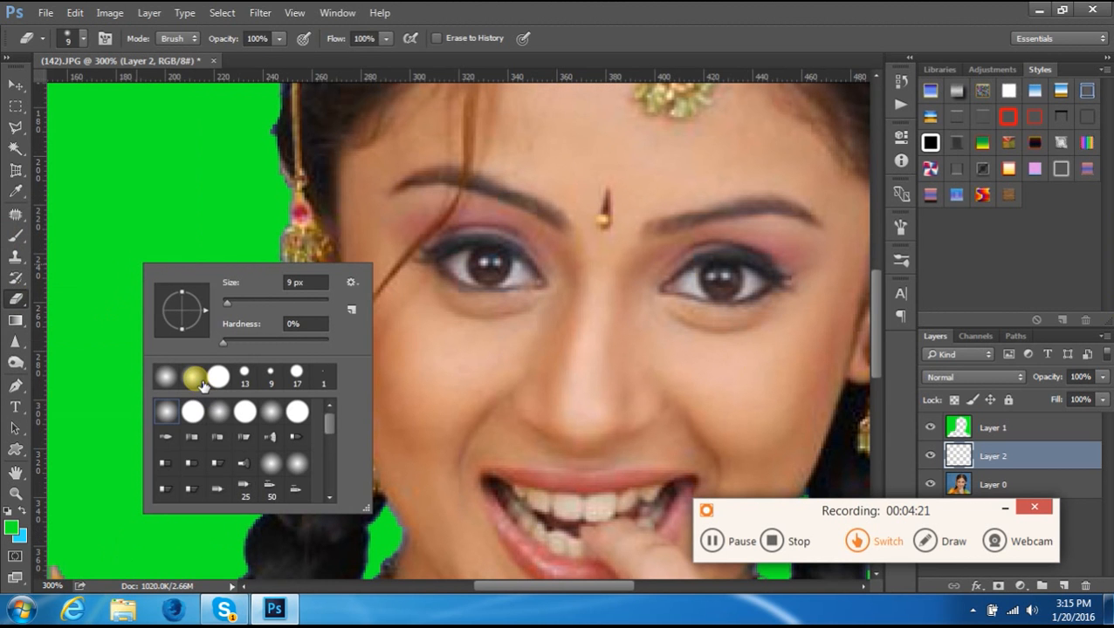
left_click(227, 418)
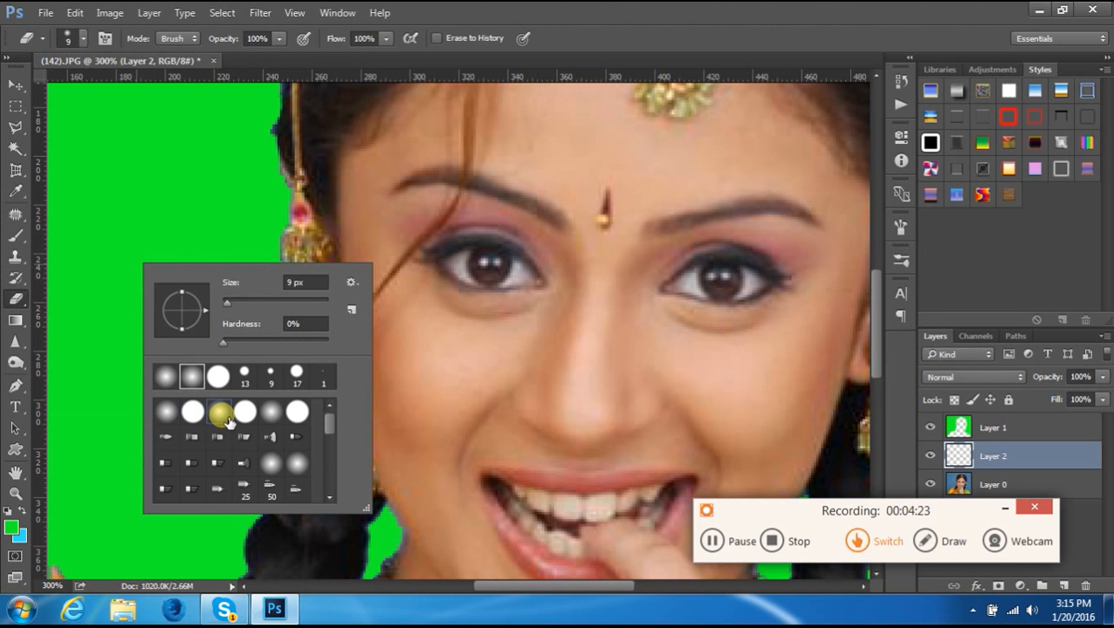
double_click(227, 418)
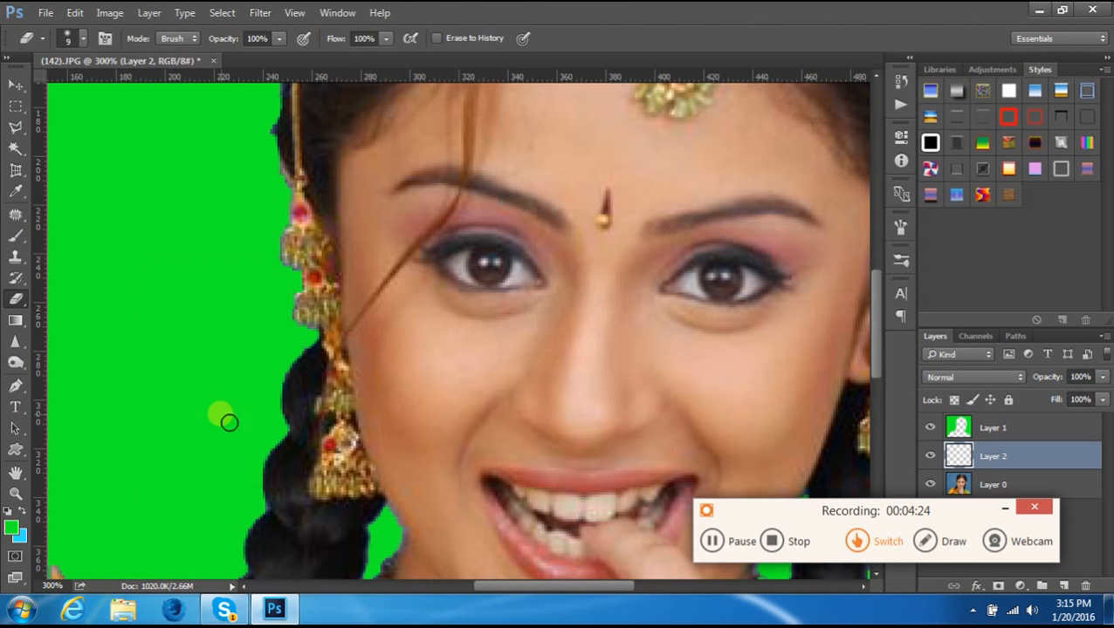
Erase excess green on Layer 2 beside the earring and around the gap between the neck and the other braid.
left_click_drag(347, 269, 344, 278)
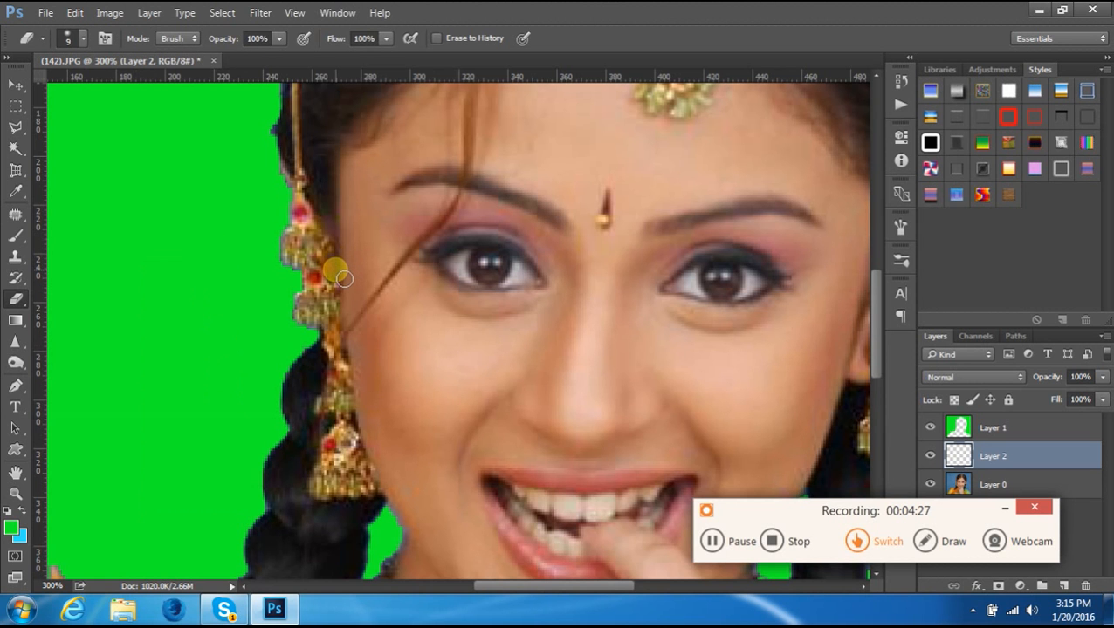
key("ctrl+minus")
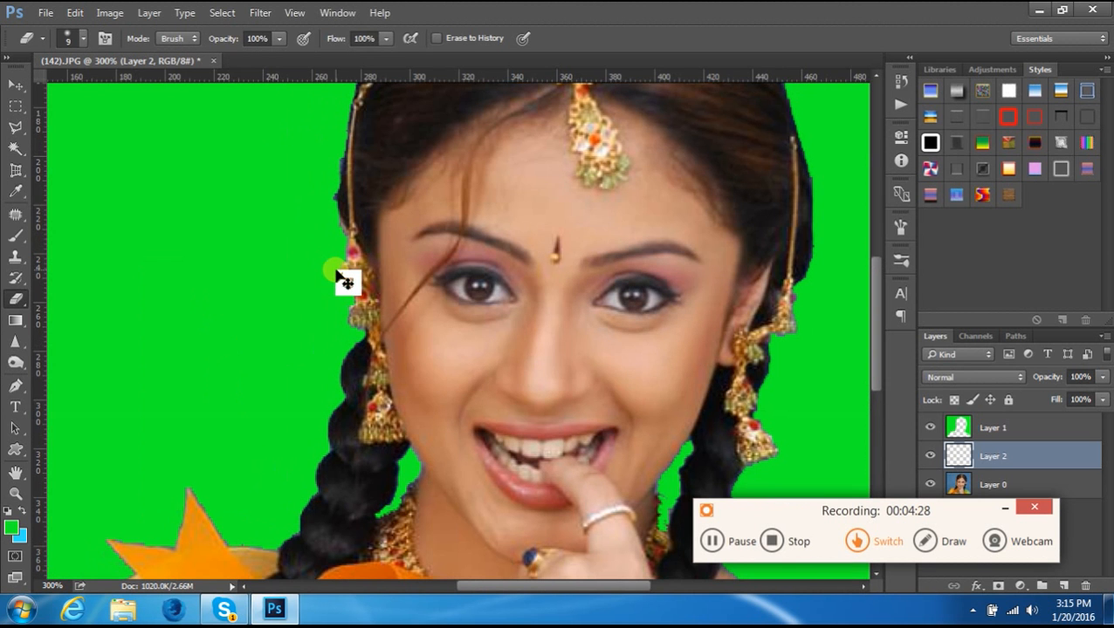
mouse_move(656, 502)
left_mouse_down()
mouse_move(651, 484)
mouse_move(681, 481)
left_mouse_up()
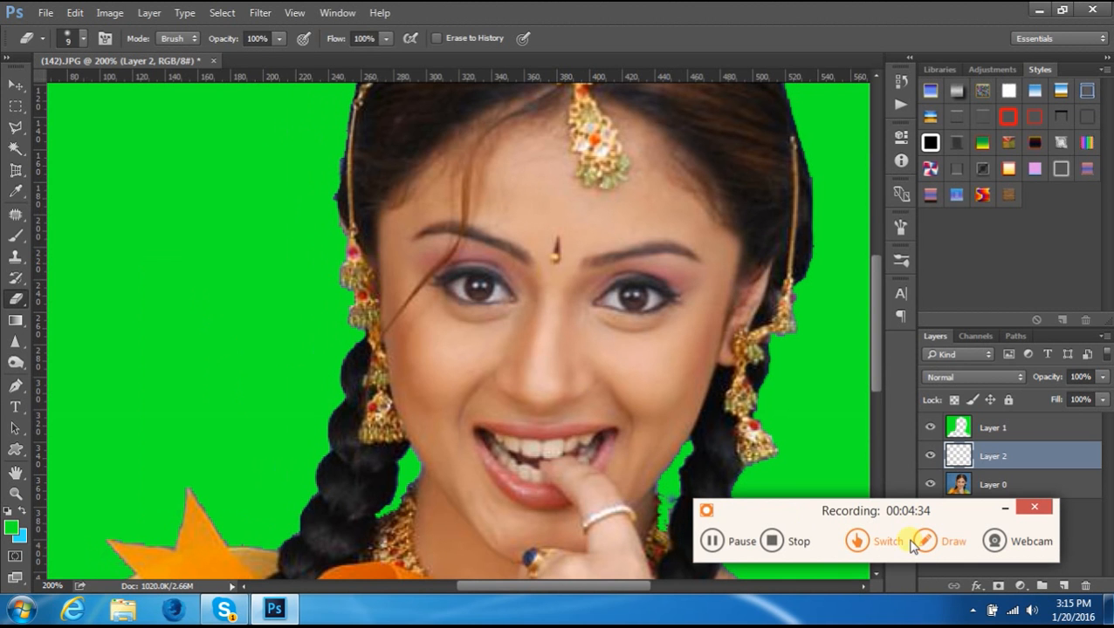
left_click(714, 543)
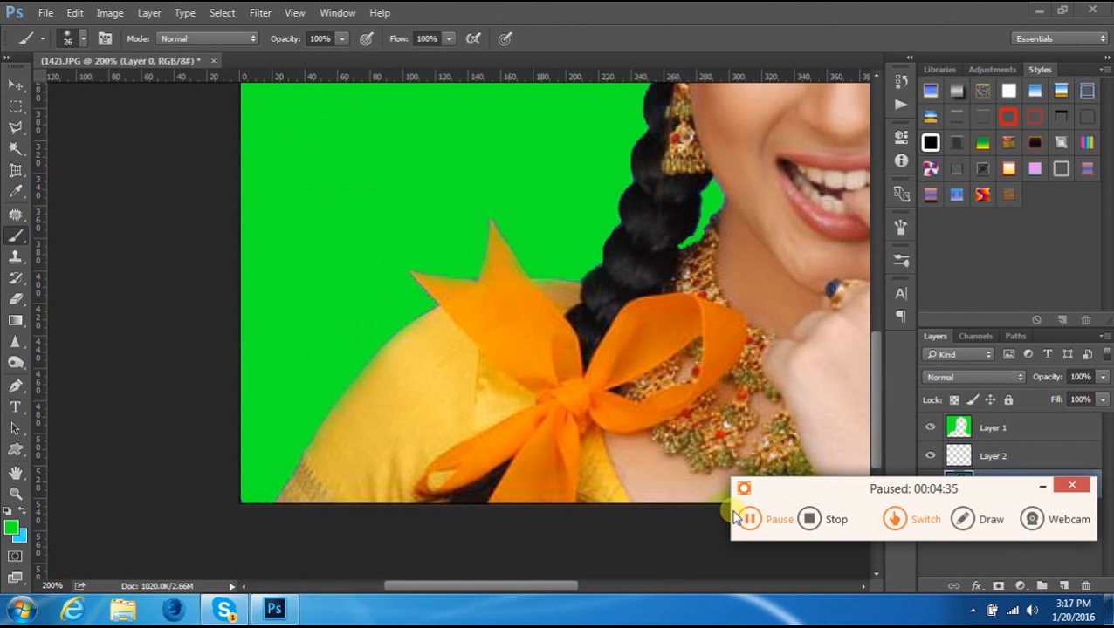
Set up the Brush tool with a soft round tip, 26 px in size and 0% hardness.
left_click(745, 518)
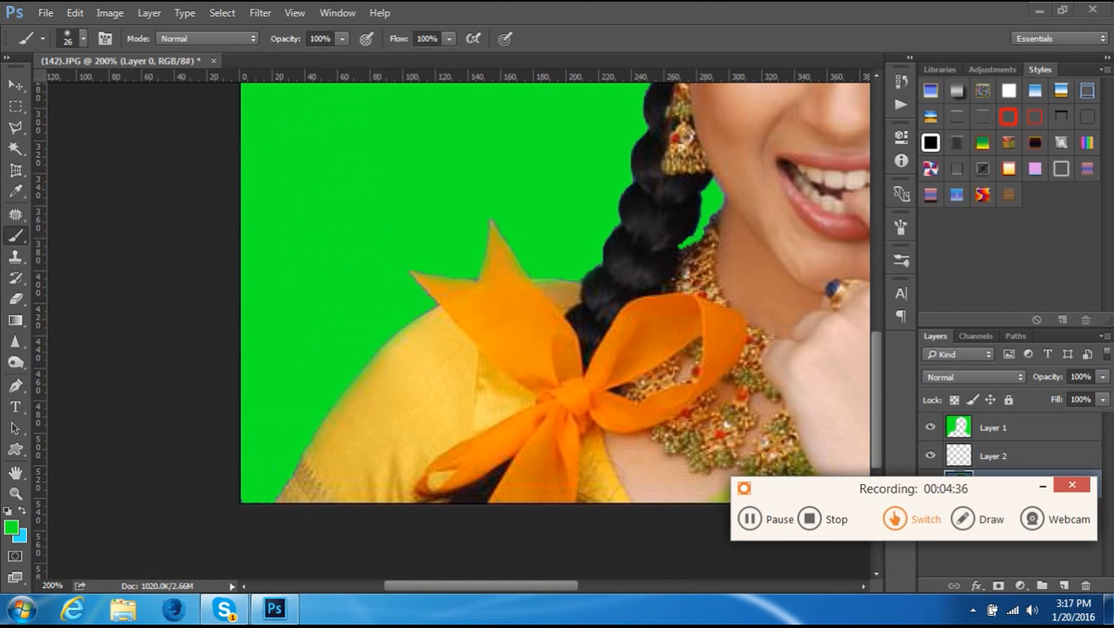
right_click(17, 236)
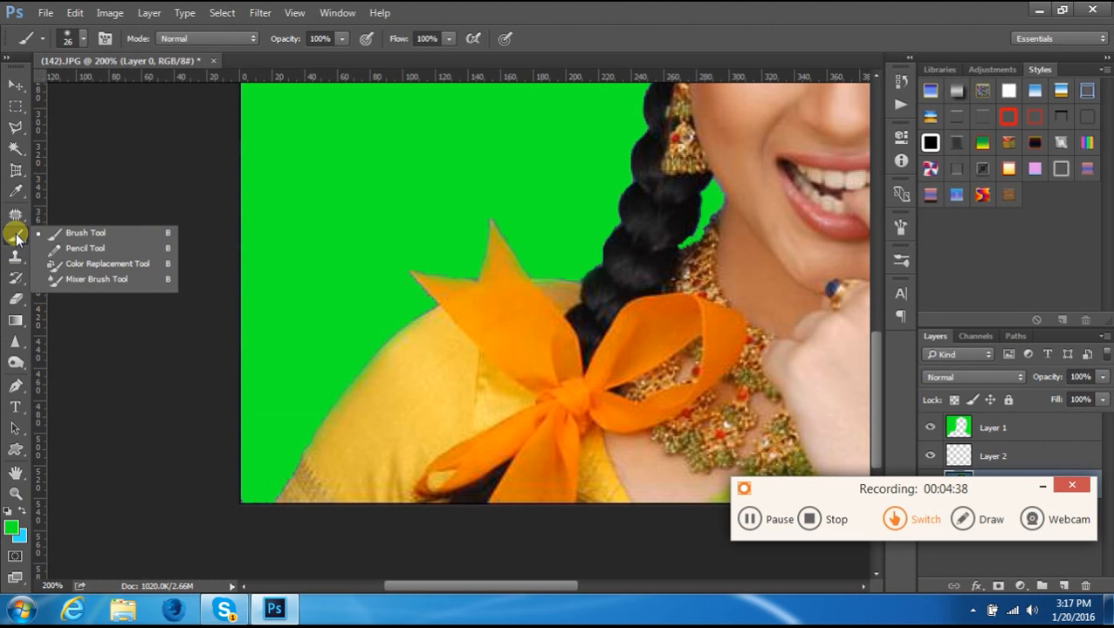
left_click(77, 238)
right_click(94, 235)
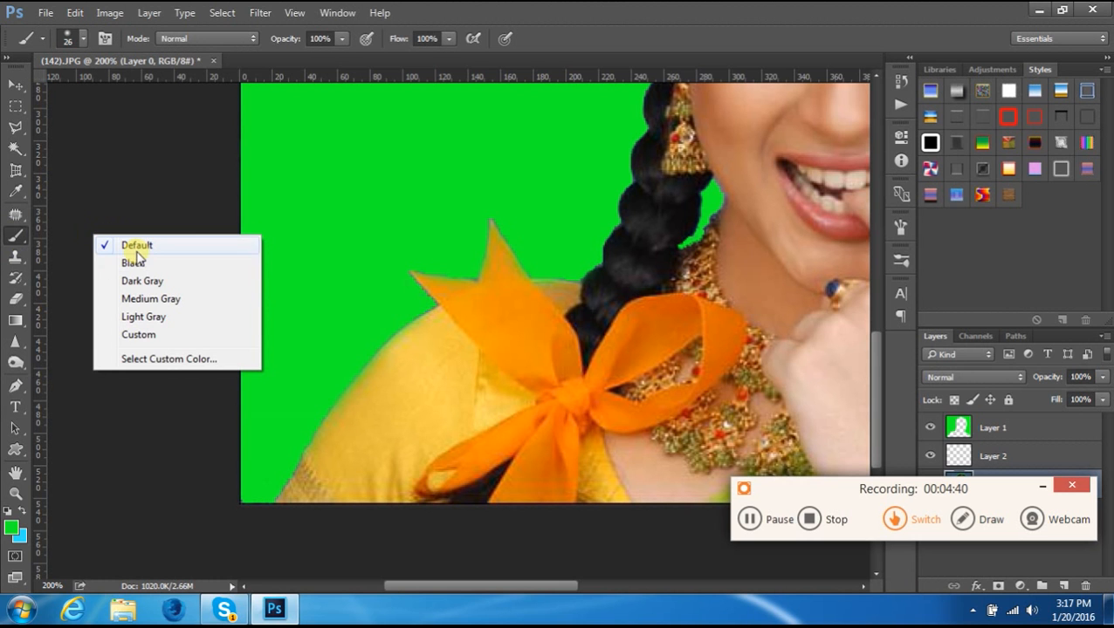
right_click(76, 194)
left_click(112, 169)
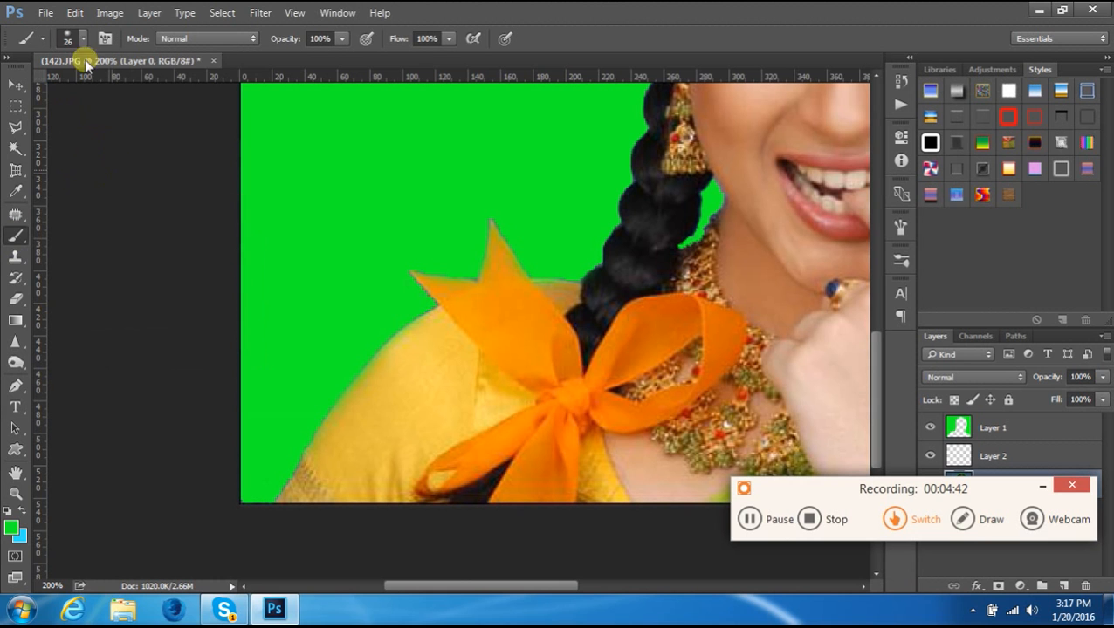
left_click(82, 40)
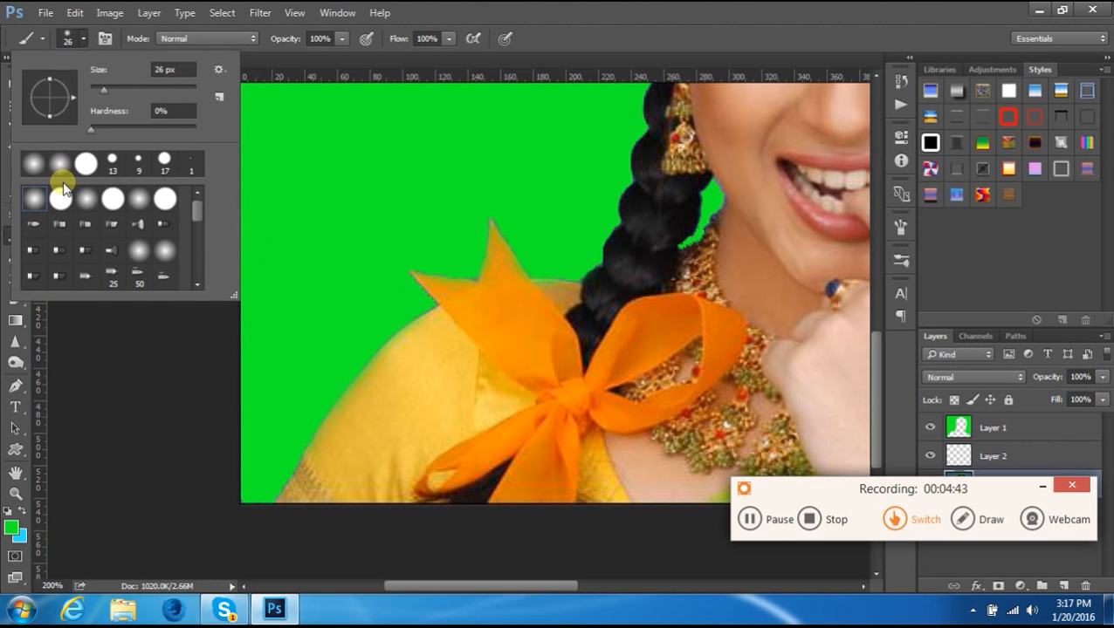
left_click(36, 201)
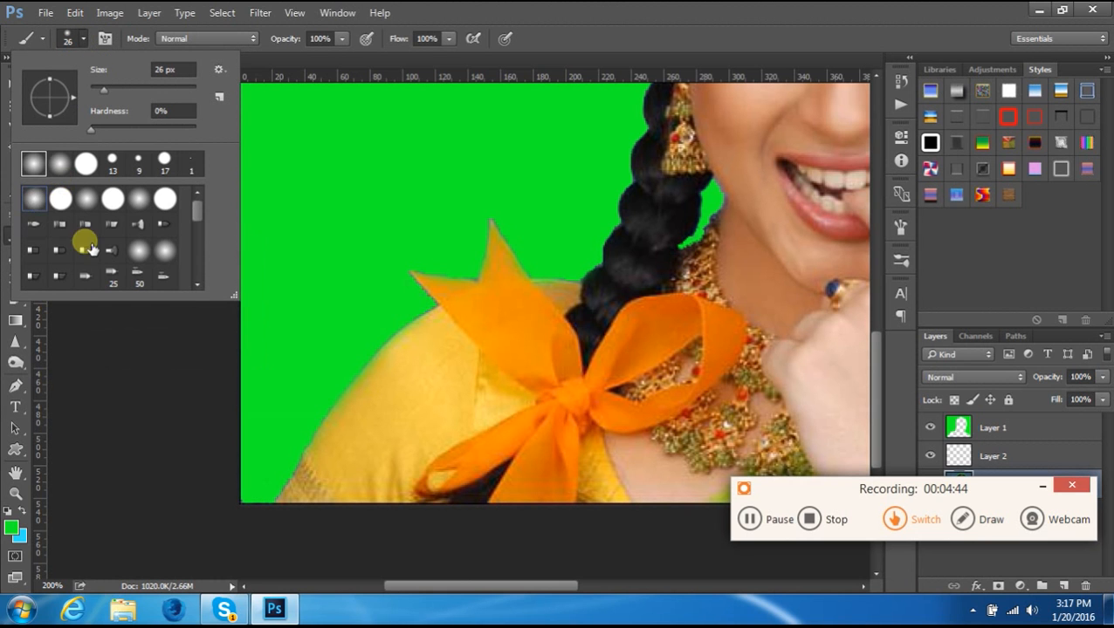
Paint the foreground green over the remaining blue fringe along the woman's outline on the photo layer.
left_click(170, 491)
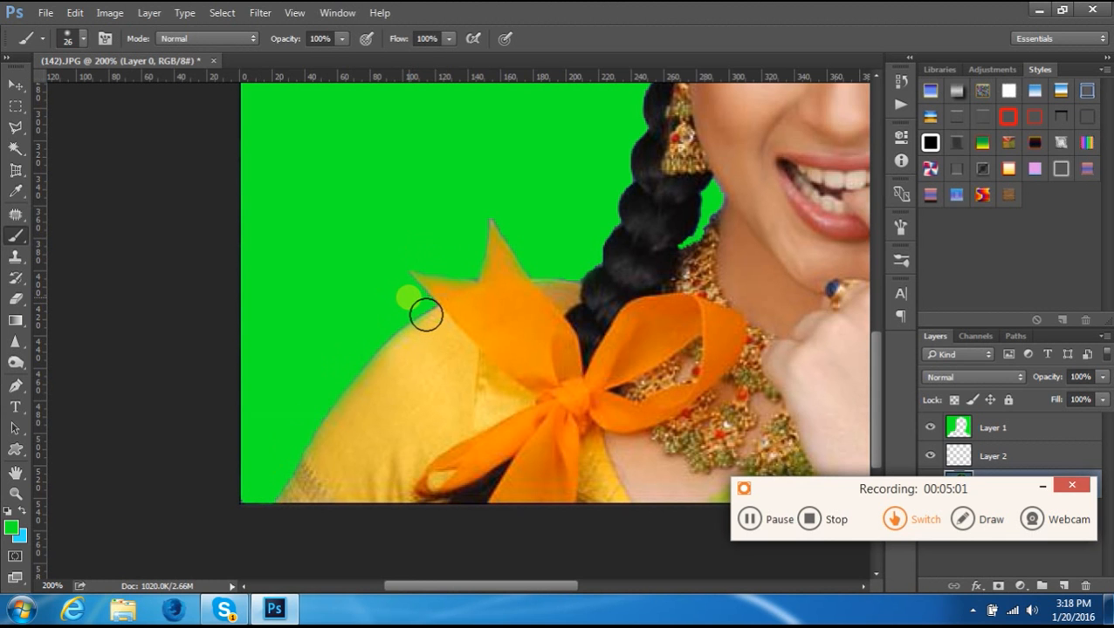
left_click(749, 520)
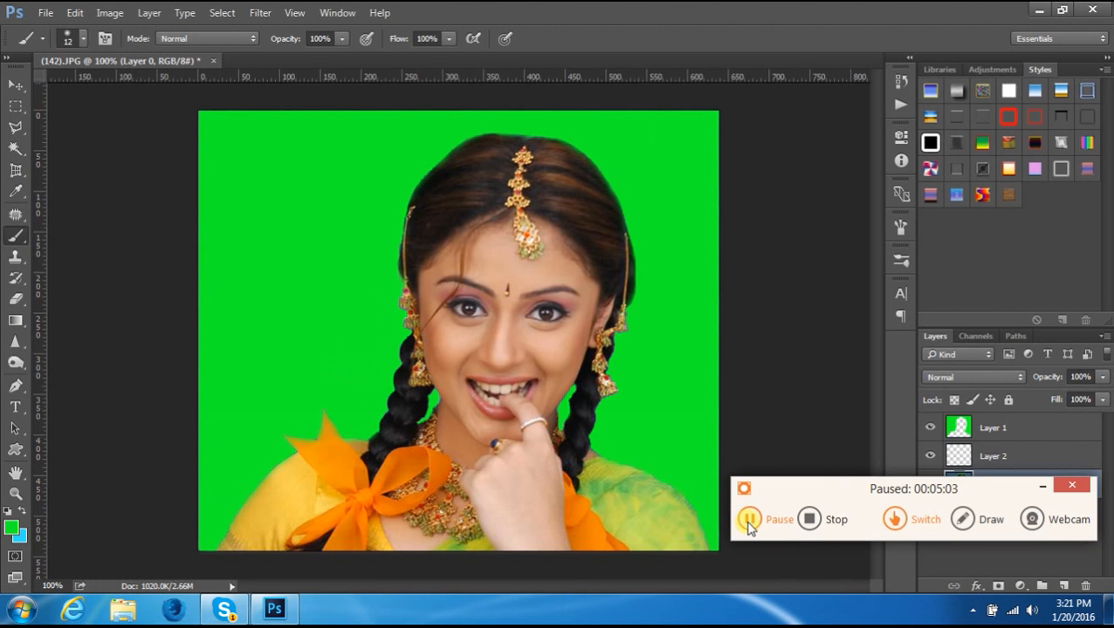
left_click(748, 520)
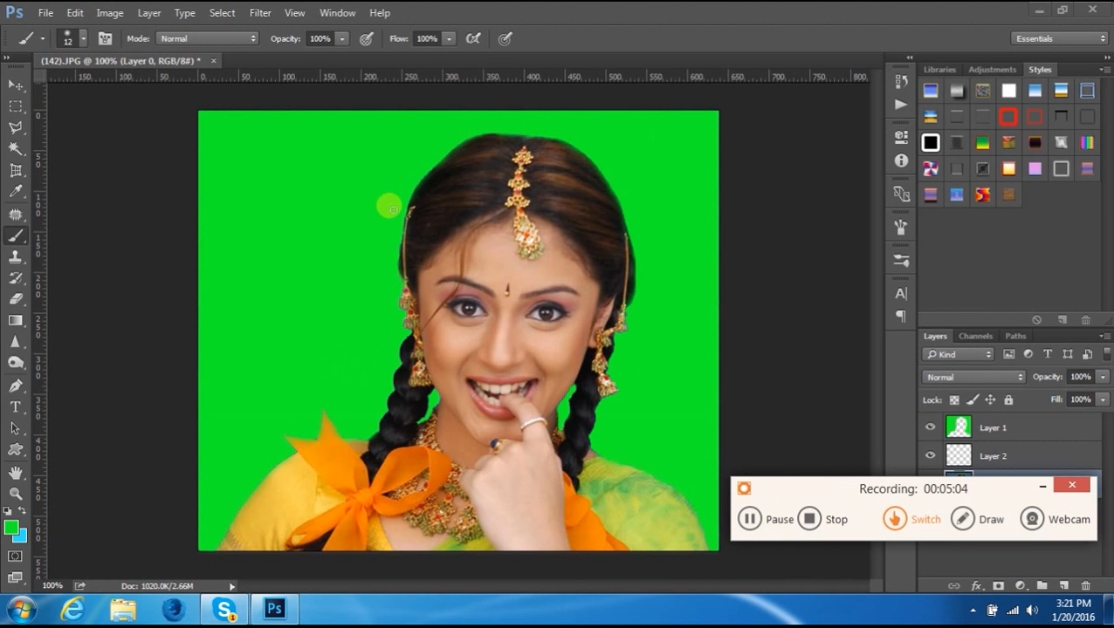